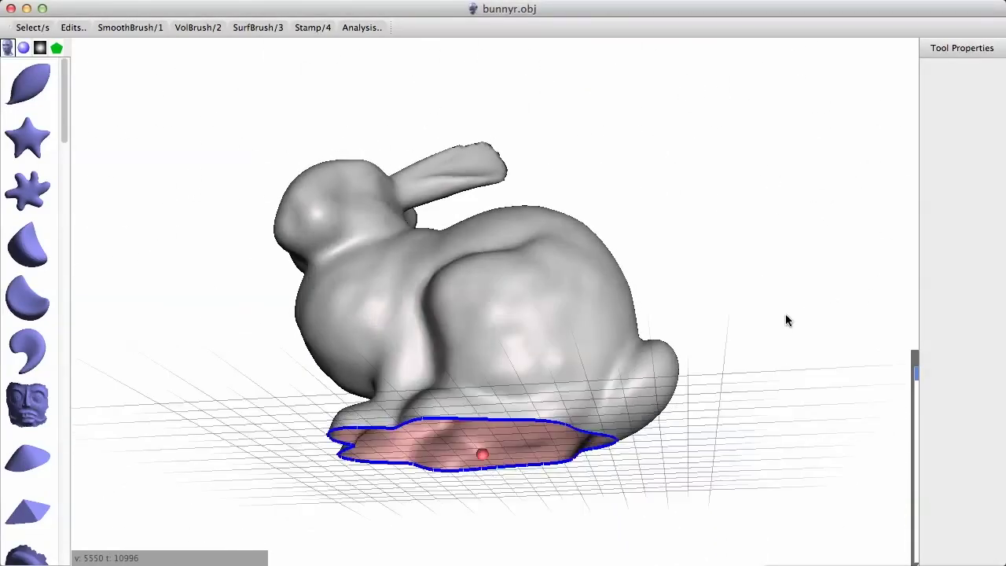
# Step: Select the entire bunny surface and Extrude it with Direction set to Normal and Offset at 0.104 cm
pyautogui.press('s')
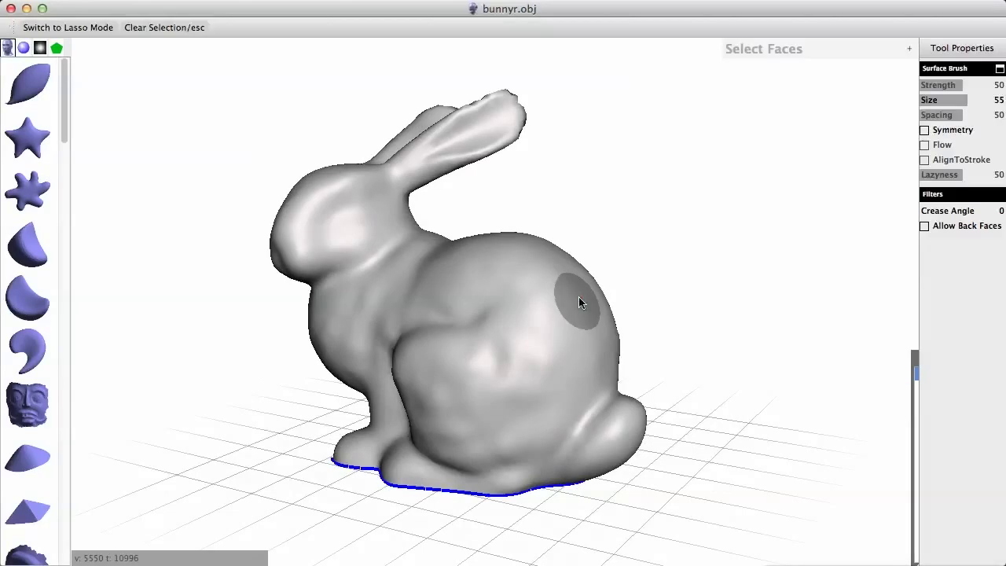
pyautogui.click(533, 326)
pyautogui.doubleClick(510, 338)
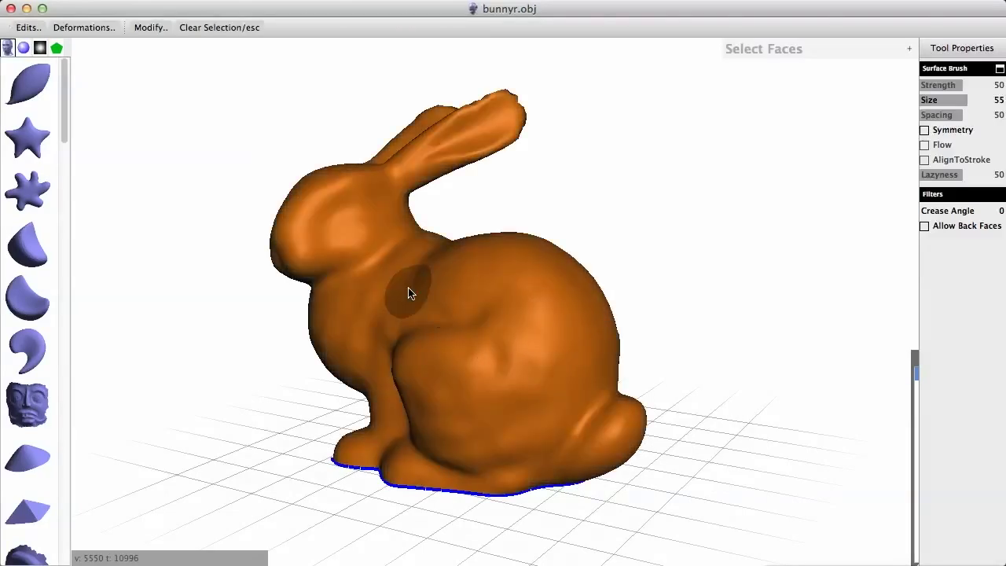
pyautogui.click(26, 27)
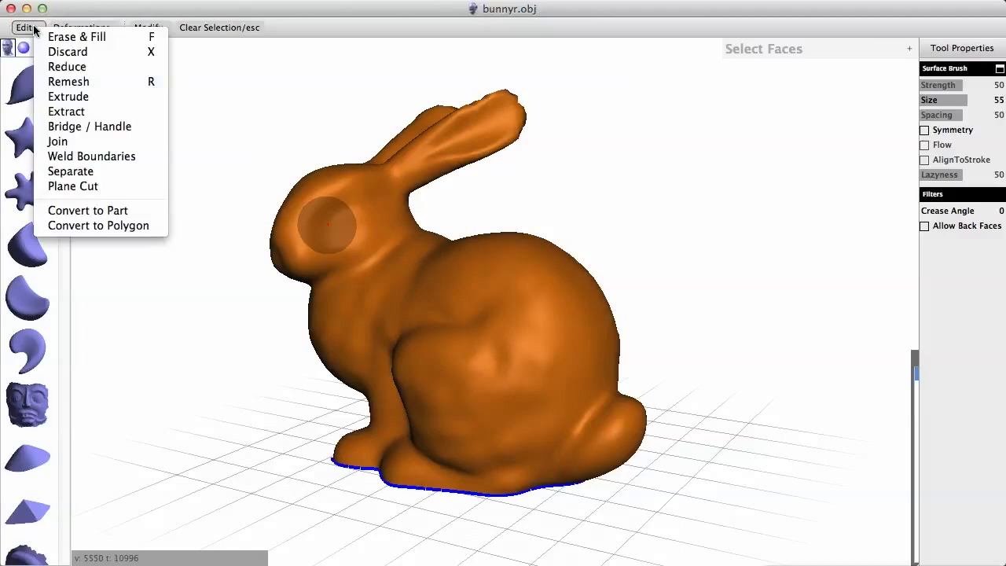
pyautogui.click(68, 97)
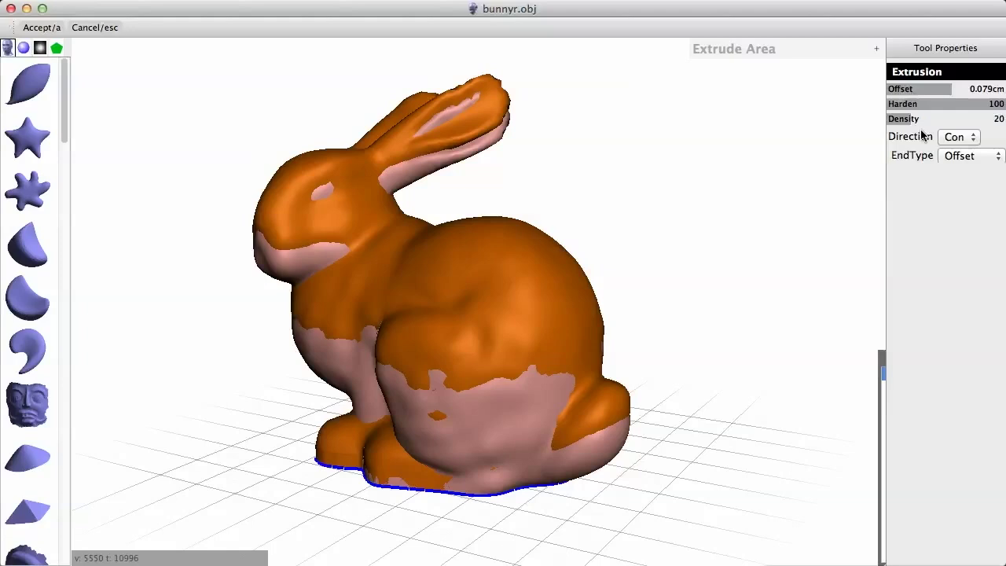
pyautogui.click(958, 137)
pyautogui.click(961, 123)
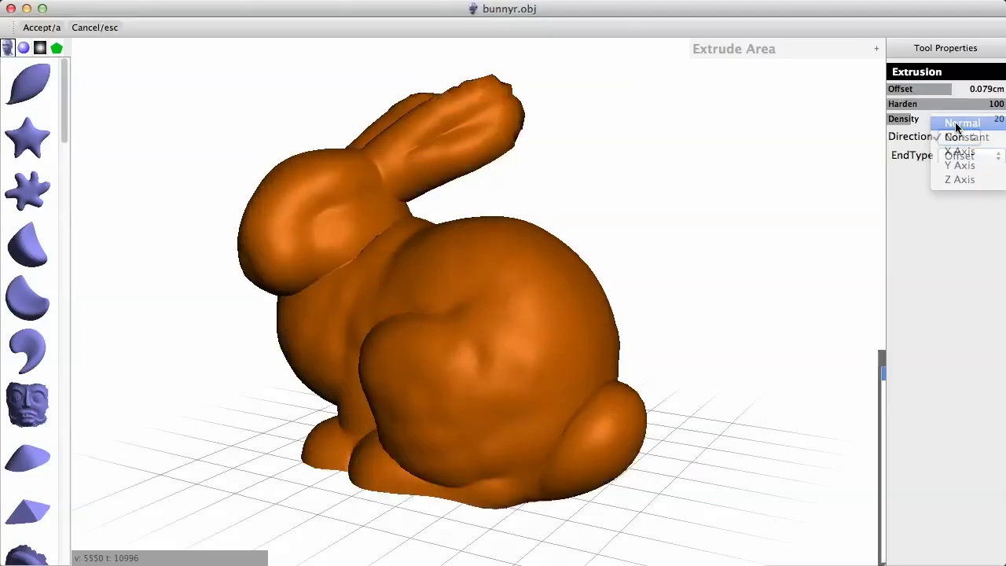
pyautogui.moveTo(954, 90)
pyautogui.mouseDown()
pyautogui.moveTo(935, 88)
pyautogui.moveTo(951, 88)
pyautogui.mouseUp()
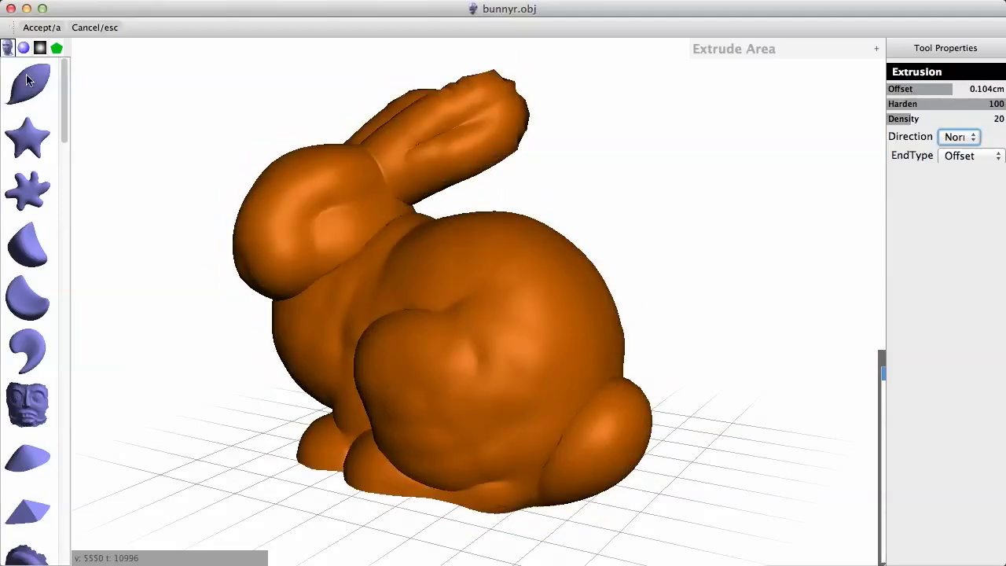
# Step: Apply the transparent shader to the bunny, then set the extrusion Offset to -0.100 cm and accept it
pyautogui.click(24, 49)
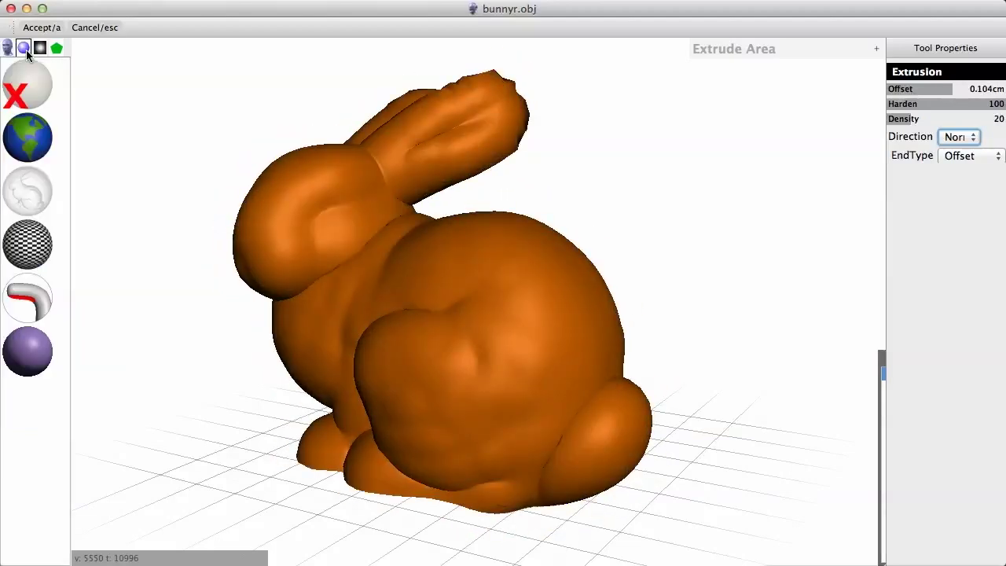
pyautogui.click(25, 192)
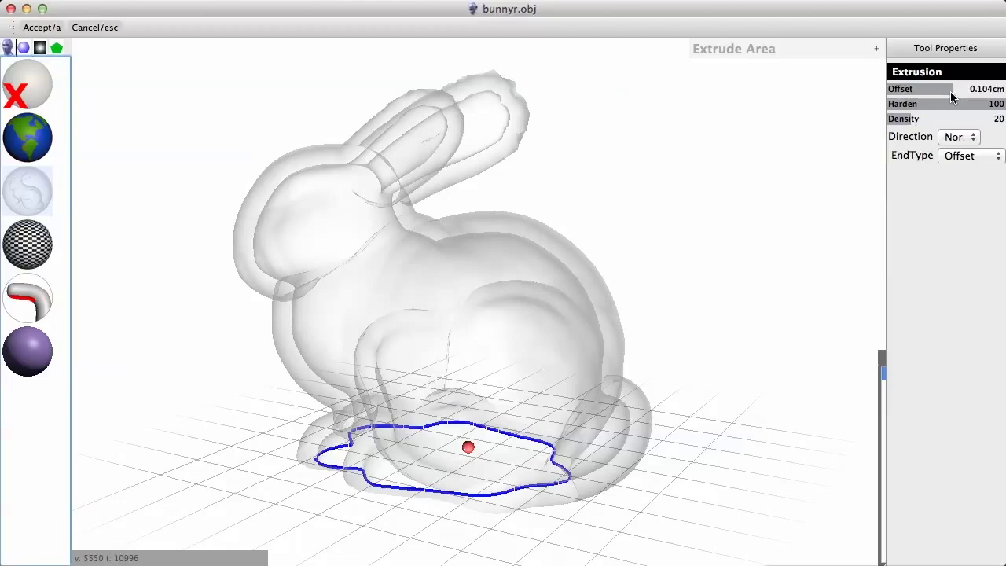
pyautogui.moveTo(949, 91)
pyautogui.mouseDown()
pyautogui.moveTo(944, 102)
pyautogui.moveTo(939, 90)
pyautogui.moveTo(950, 94)
pyautogui.mouseUp()
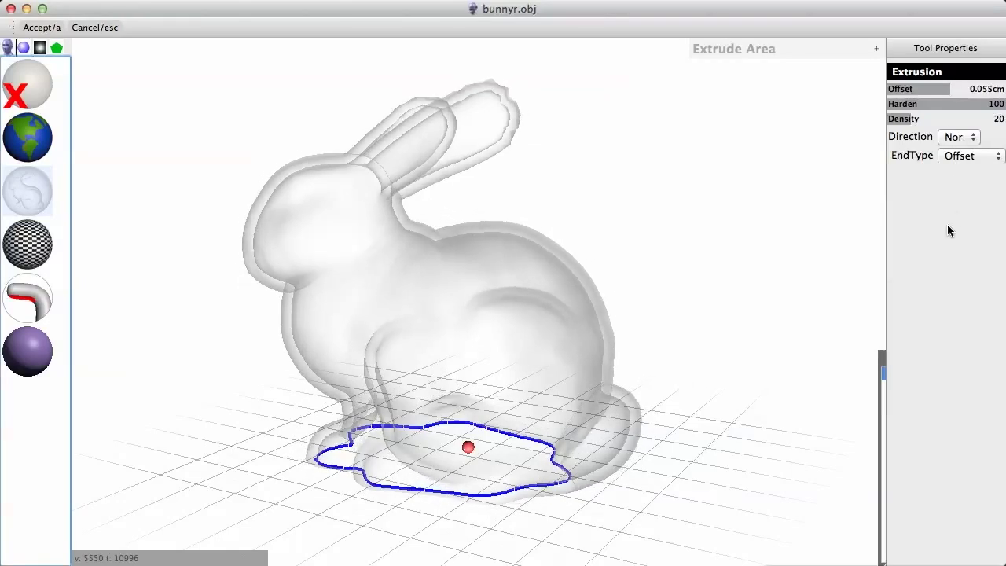
pyautogui.moveTo(954, 228); pyautogui.dragTo(955, 450)
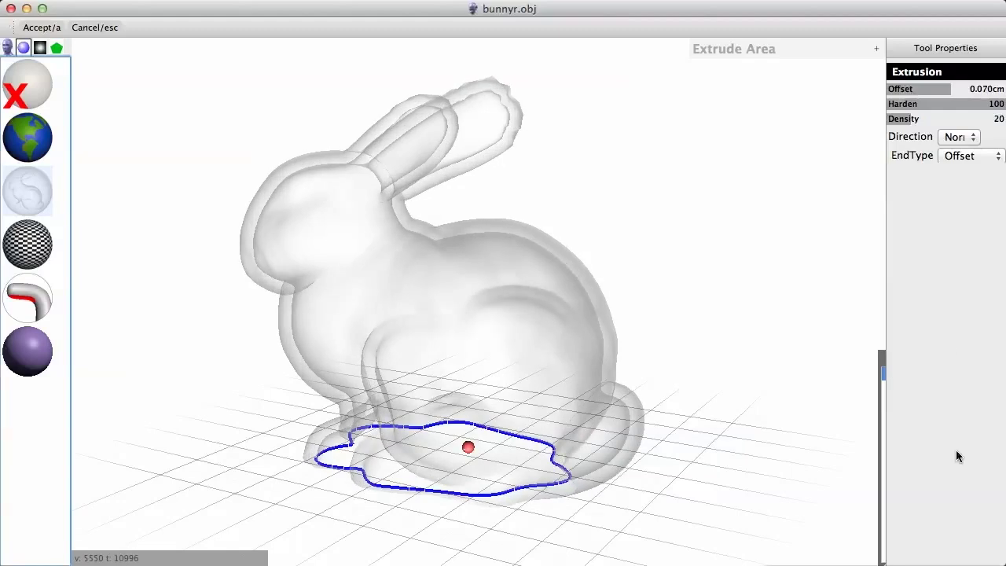
pyautogui.moveTo(955, 517); pyautogui.dragTo(746, 526)
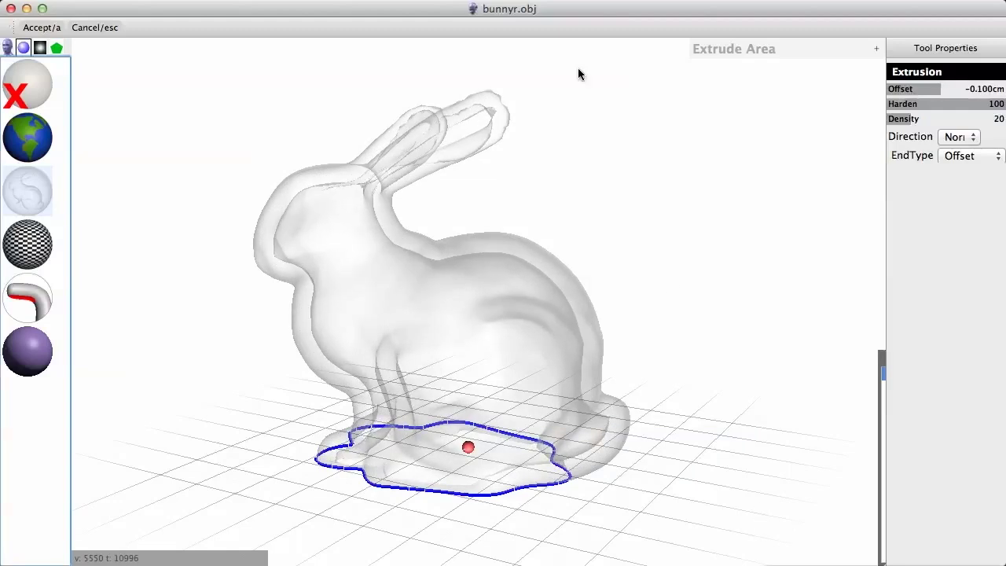
pyautogui.click(37, 29)
pyautogui.press('Escape')
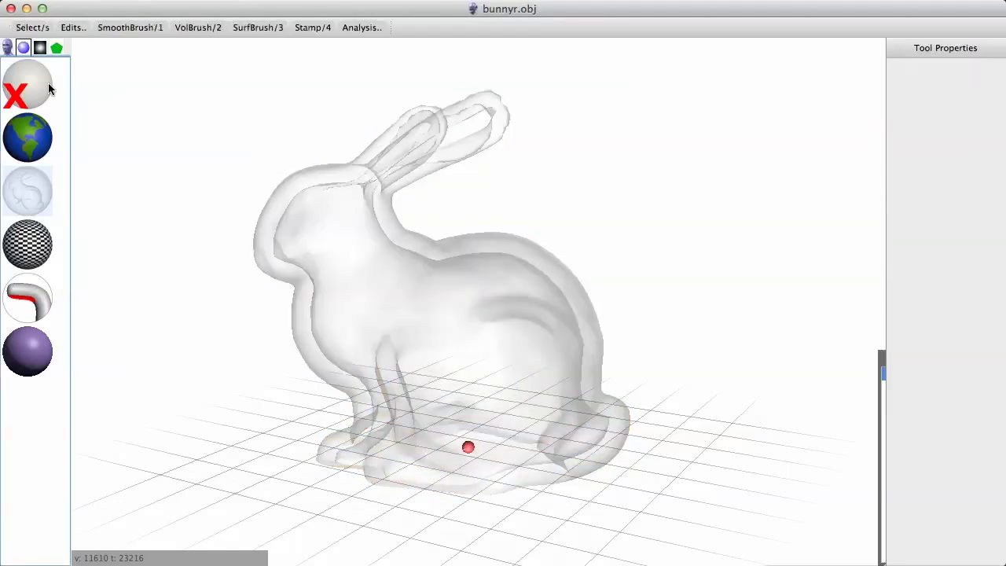
# Step: Restore the default shader and separate the bunny's inner shell into its own object
pyautogui.moveTo(43, 85); pyautogui.dragTo(392, 324)
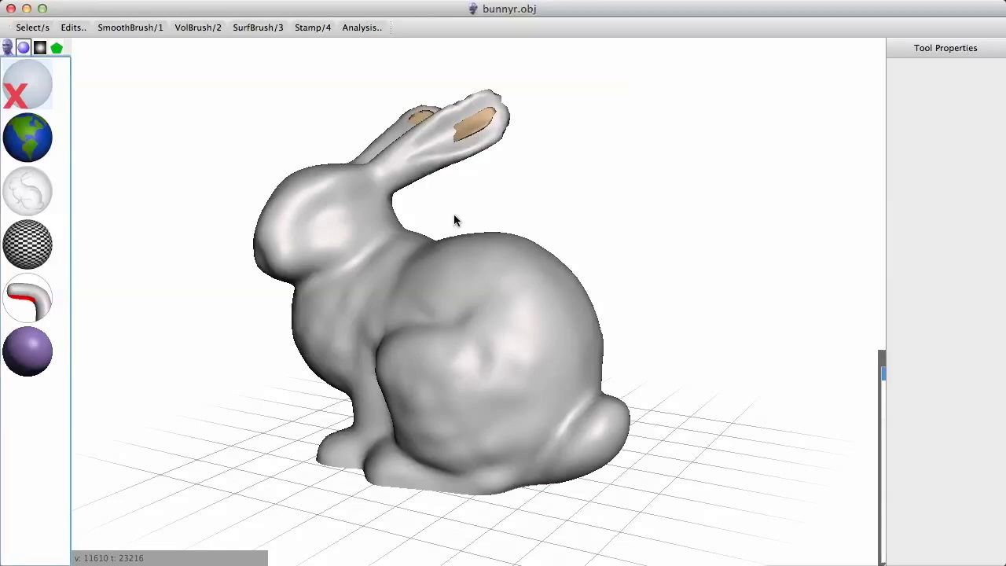
pyautogui.moveTo(499, 213); pyautogui.dragTo(460, 292, button='right')
pyautogui.click(47, 28)
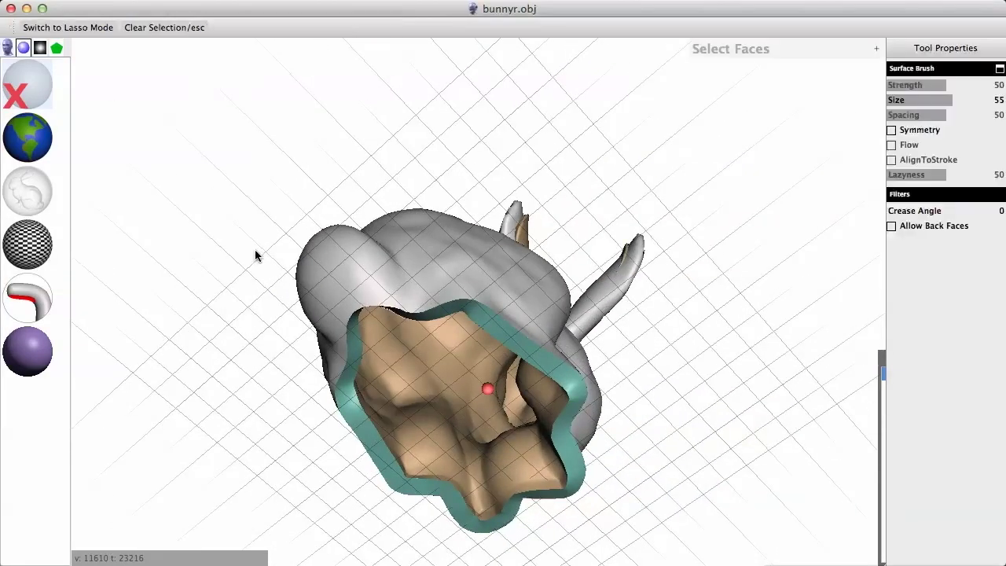
pyautogui.doubleClick(425, 367)
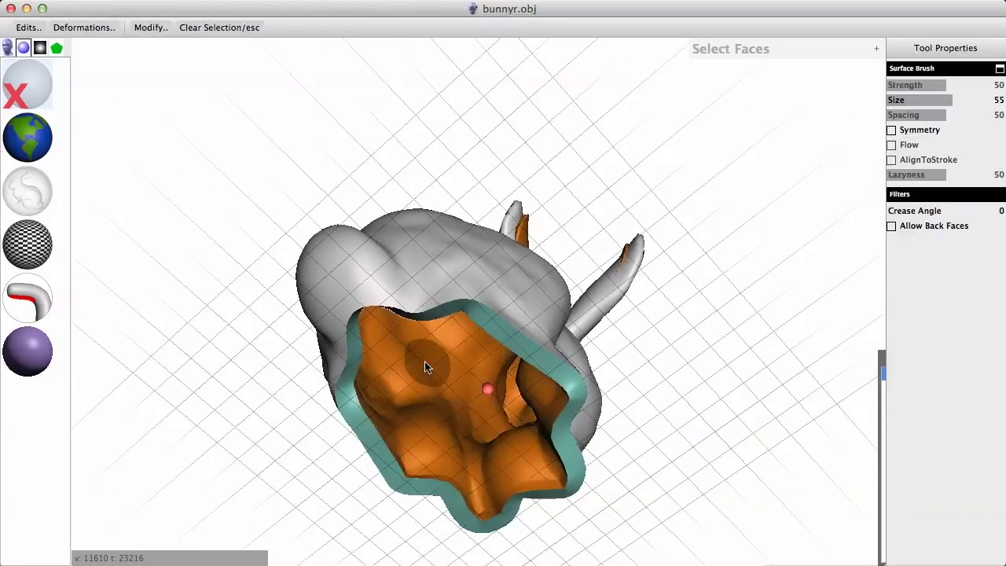
pyautogui.click(28, 28)
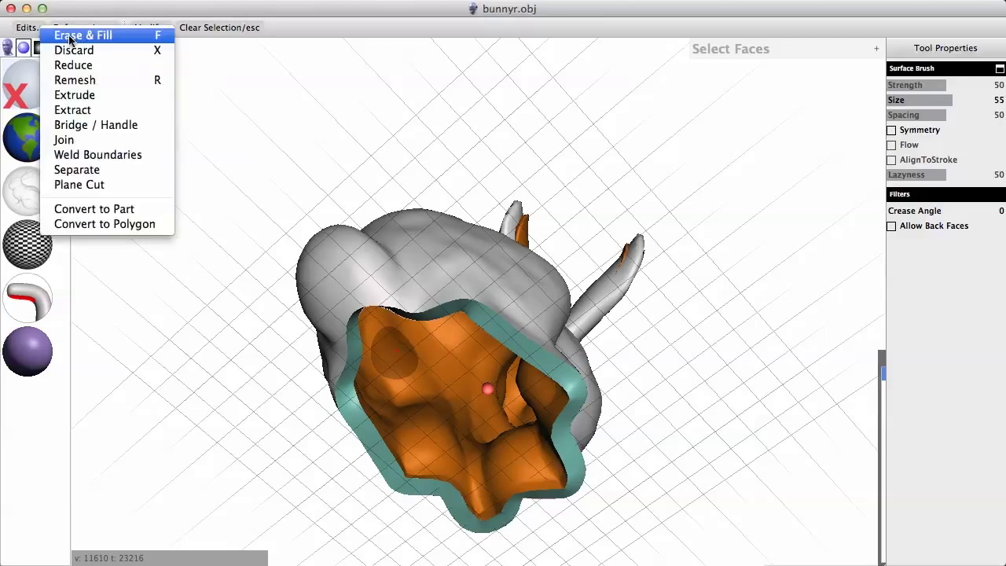
pyautogui.click(90, 171)
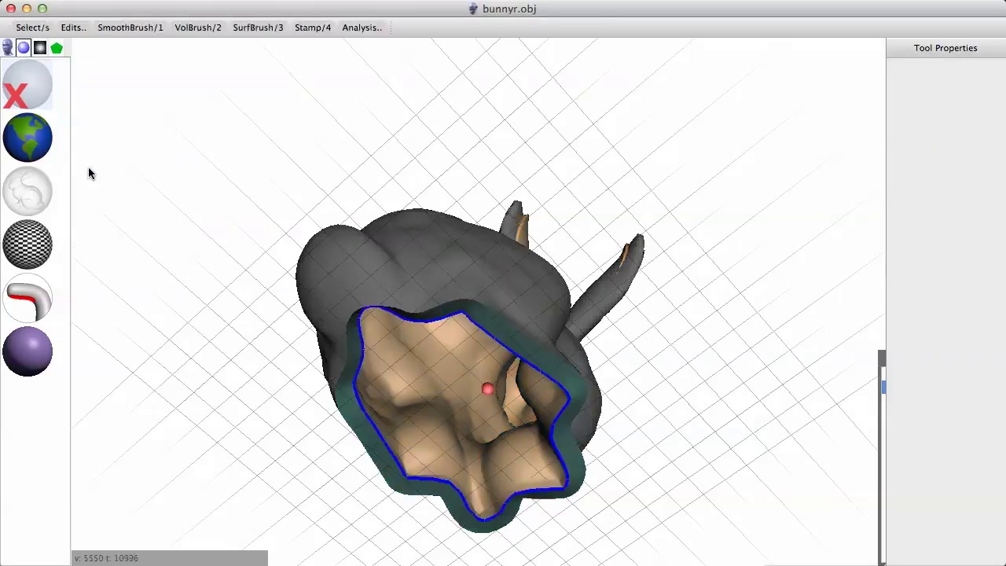
# Step: Smooth the inner shell where it pokes through both ears, using the Smoothing Brush
pyautogui.moveTo(267, 256); pyautogui.dragTo(343, 294, button='right')
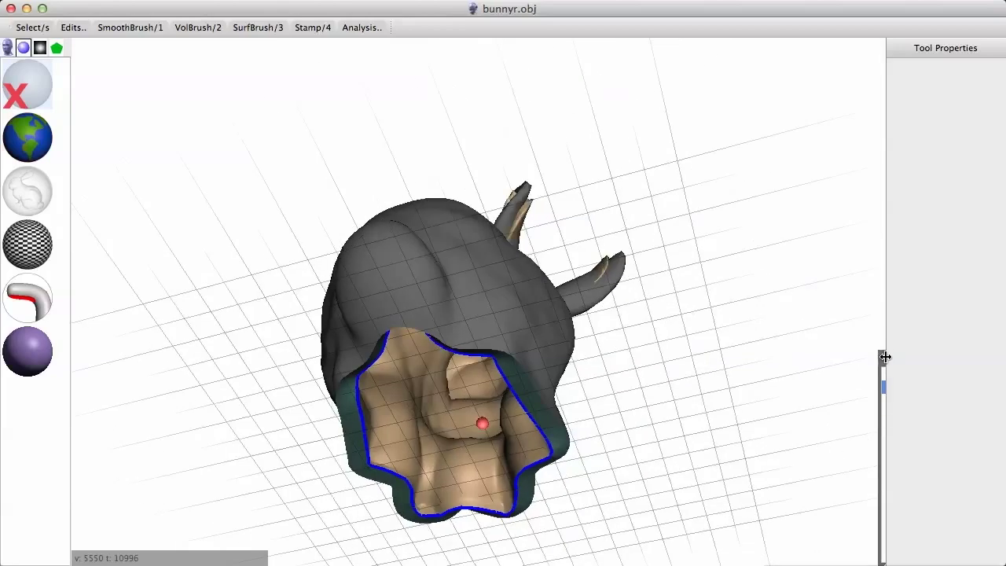
pyautogui.moveTo(883, 362)
pyautogui.moveTo(285, 264); pyautogui.dragTo(524, 294, button='right')
pyautogui.scroll(5, 582, 292)
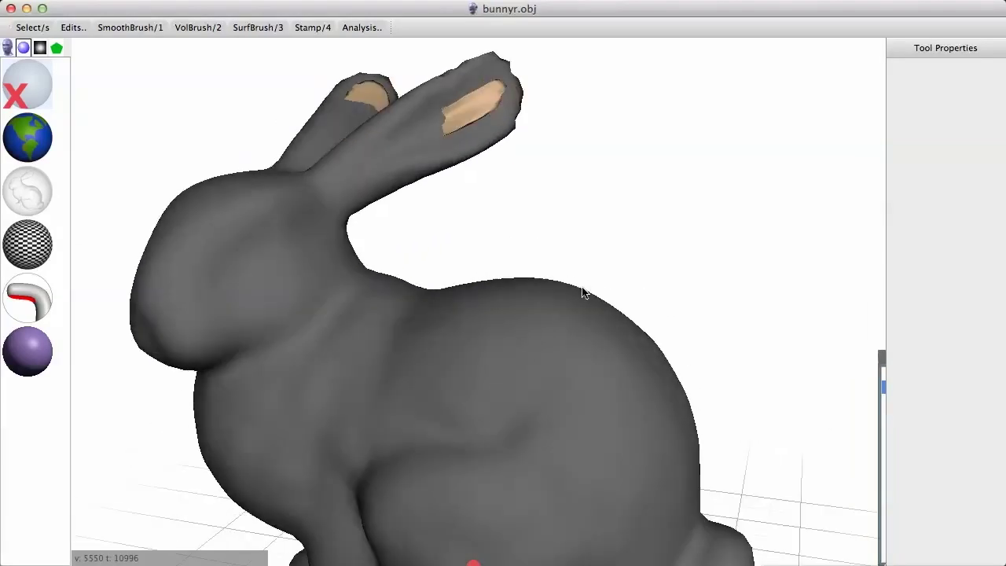
pyautogui.moveTo(582, 293); pyautogui.dragTo(641, 335, button='middle')
pyautogui.scroll(2, 641, 335)
pyautogui.moveTo(641, 335); pyautogui.dragTo(617, 322, button='right')
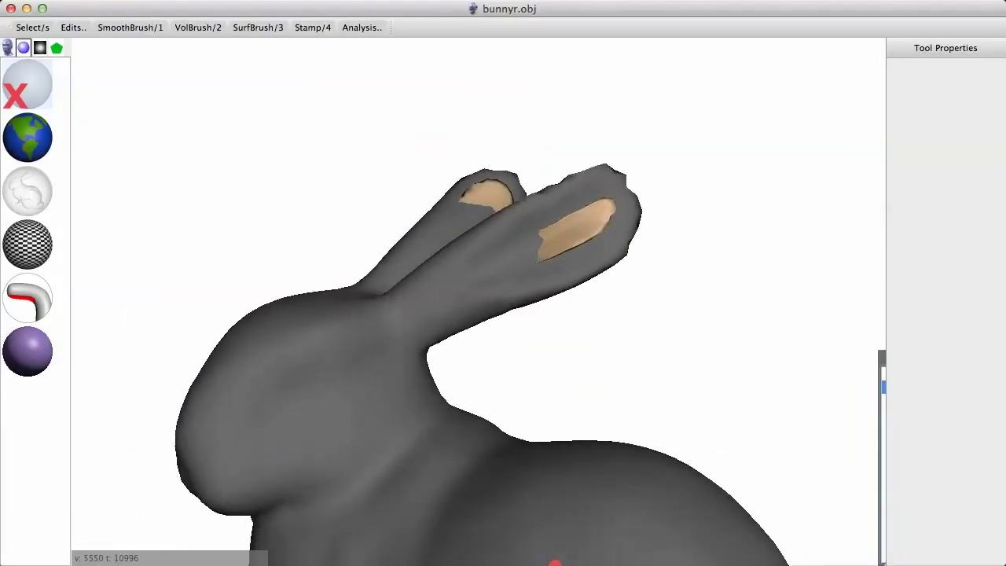
pyautogui.click(150, 27)
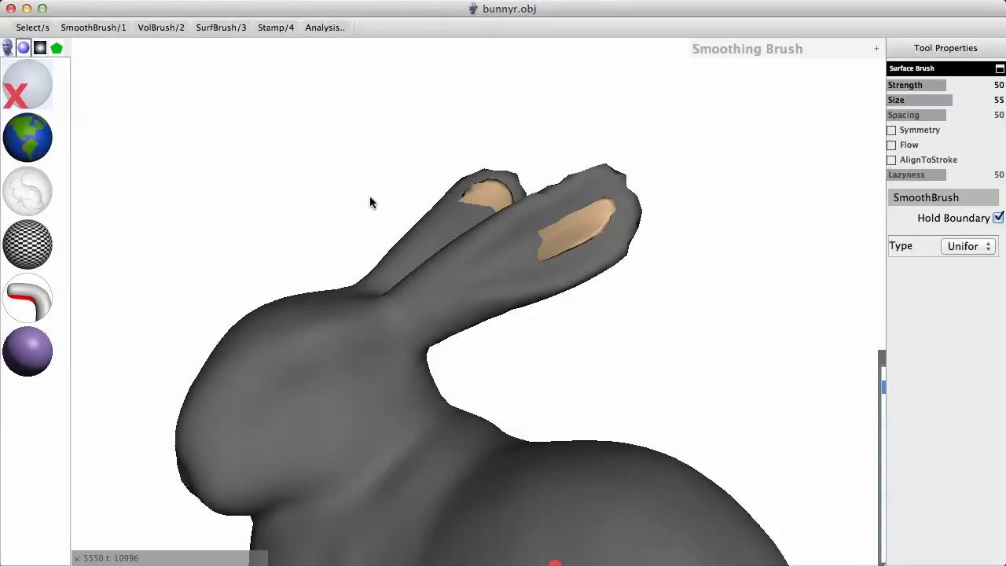
pyautogui.moveTo(590, 252); pyautogui.dragTo(559, 242)
pyautogui.moveTo(476, 236); pyautogui.dragTo(547, 177, button='right')
pyautogui.moveTo(547, 177); pyautogui.dragTo(557, 135)
pyautogui.moveTo(522, 165)
pyautogui.mouseDown(button='right')
pyautogui.moveTo(541, 172)
pyautogui.moveTo(267, 103)
pyautogui.moveTo(289, 119)
pyautogui.mouseUp(button='right')
pyautogui.moveTo(427, 248); pyautogui.dragTo(393, 226)
pyautogui.moveTo(393, 226)
pyautogui.mouseDown(button='right')
pyautogui.moveTo(427, 250)
pyautogui.moveTo(102, 118)
pyautogui.mouseUp(button='right')
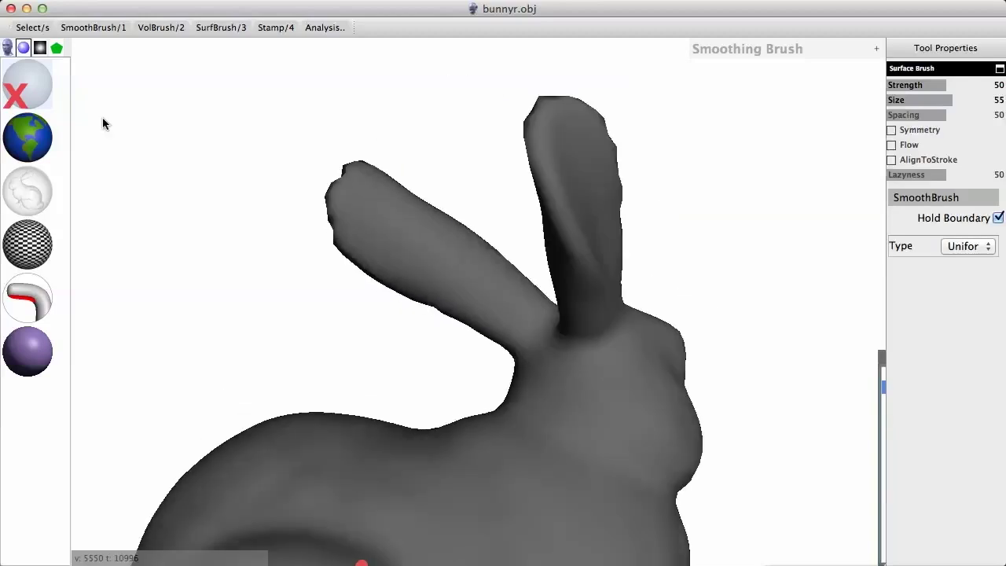
# Step: Apply the transparent shader and finish smoothing the inner shell inside the ear
pyautogui.moveTo(46, 179); pyautogui.dragTo(282, 217)
pyautogui.moveTo(359, 226); pyautogui.dragTo(355, 216)
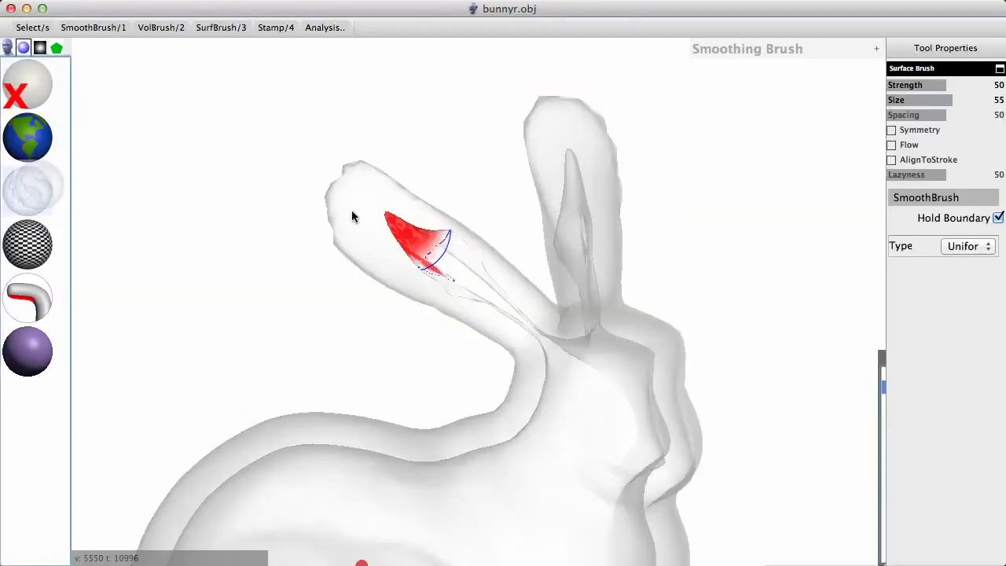
pyautogui.moveTo(353, 216); pyautogui.dragTo(582, 219, button='right')
pyautogui.press('Escape')
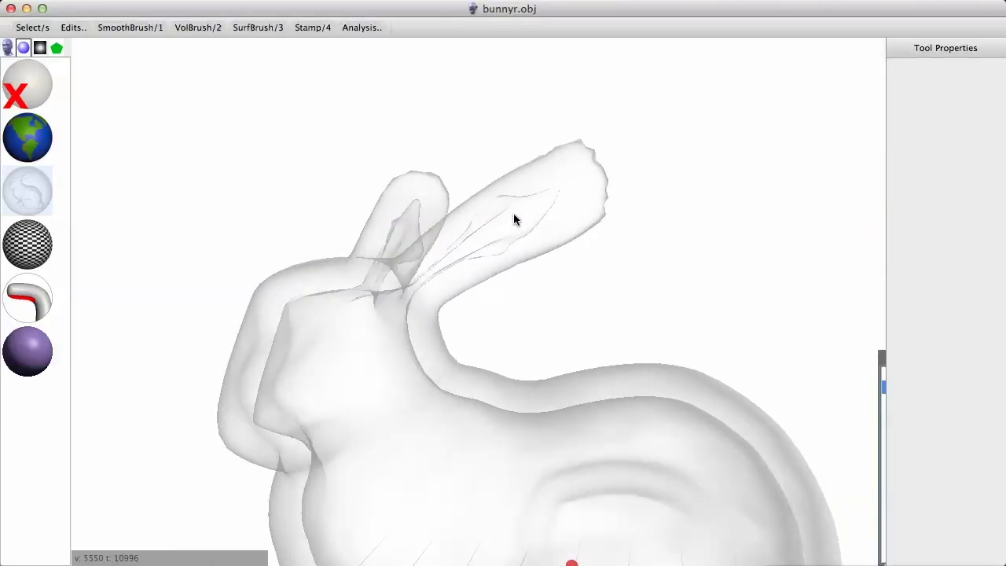
# Step: Activate the Volume Brush at size 60 and choose s2 as its Brush2 smoothing type
pyautogui.click(205, 29)
pyautogui.moveTo(278, 126)
pyautogui.mouseDown(button='right')
pyautogui.moveTo(218, 105)
pyautogui.moveTo(209, 168)
pyautogui.moveTo(231, 138)
pyautogui.mouseUp(button='right')
pyautogui.moveTo(432, 233); pyautogui.dragTo(451, 239, button='right')
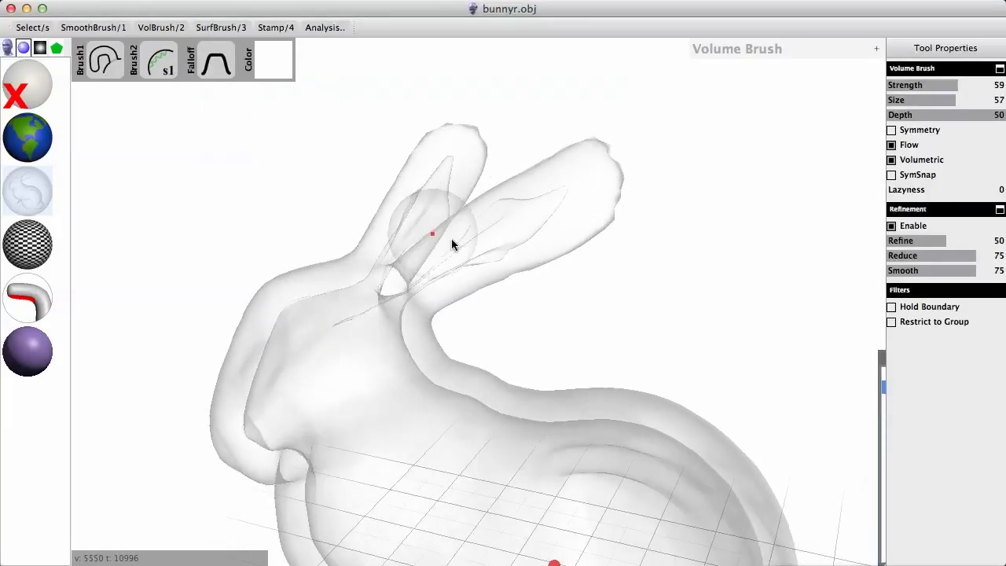
pyautogui.scroll(1, 536, 226)
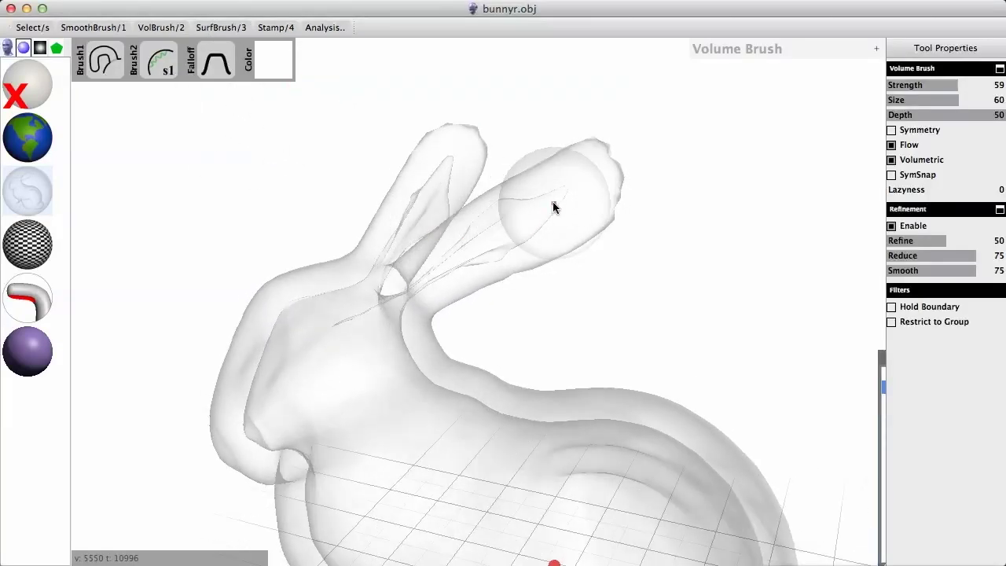
pyautogui.press('2')
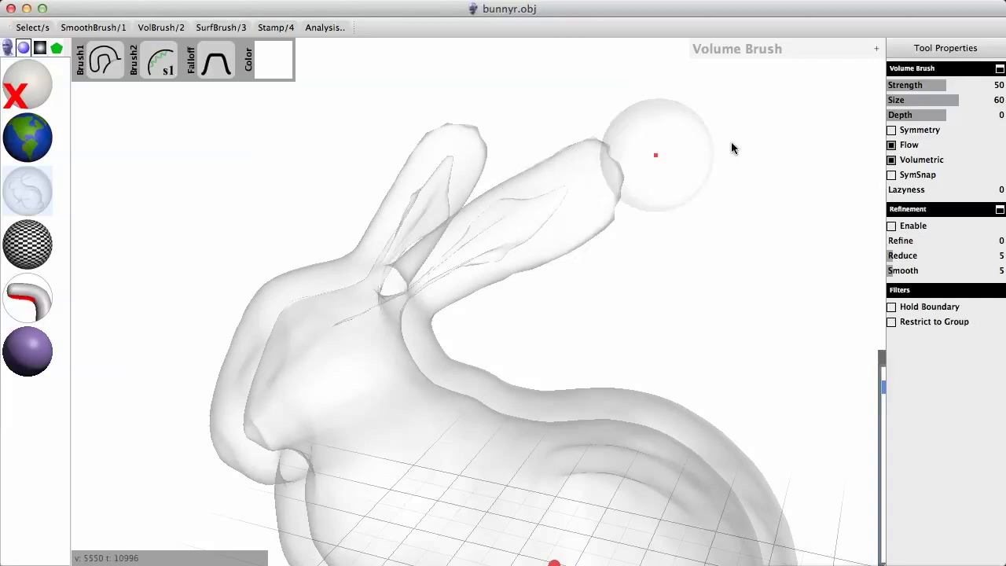
pyautogui.click(165, 64)
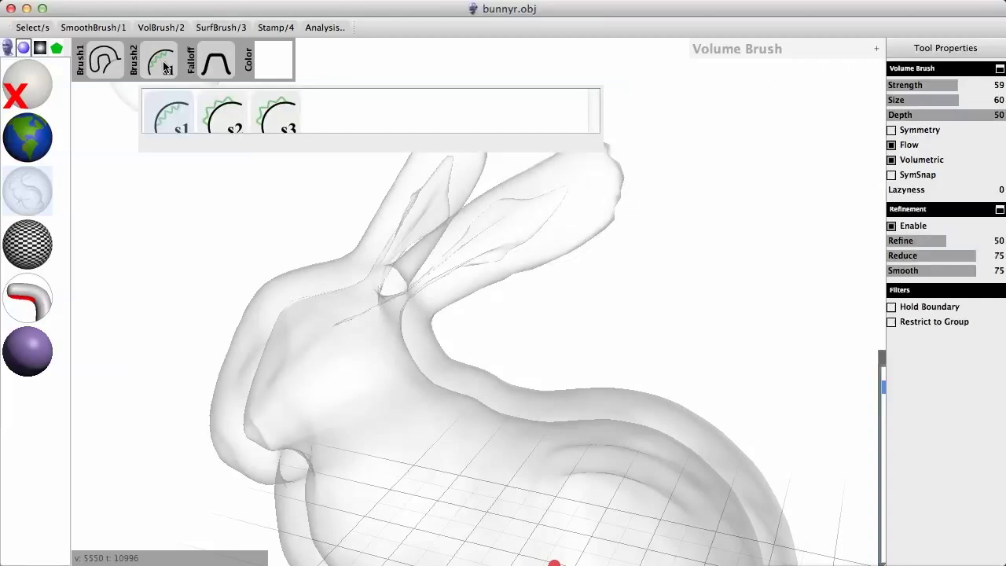
pyautogui.click(226, 119)
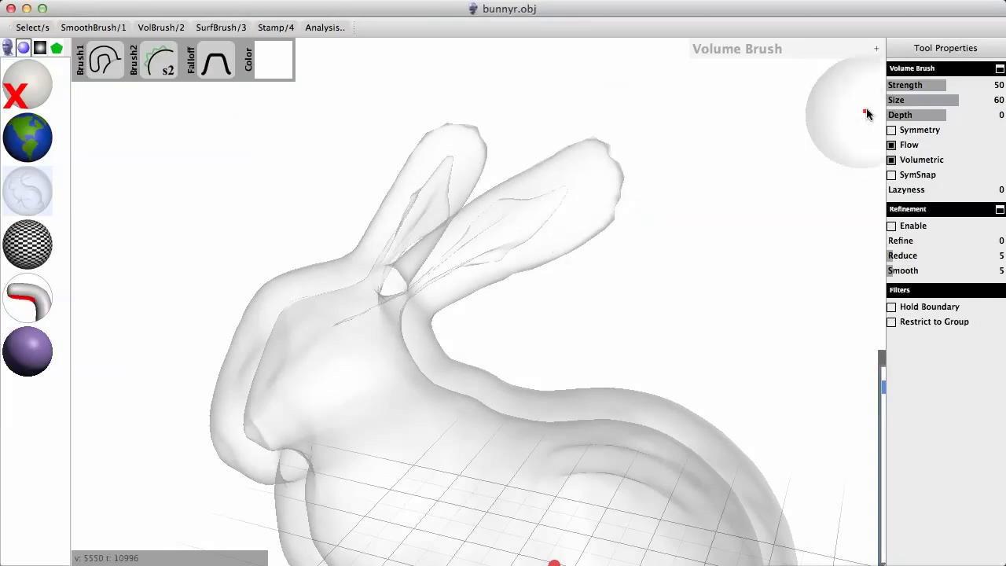
# Step: Reduce the s2 smoothing strength to 14, enlarge the brush to size 70 and smooth the inner shell's nearer ear
pyautogui.moveTo(910, 86); pyautogui.dragTo(904, 85)
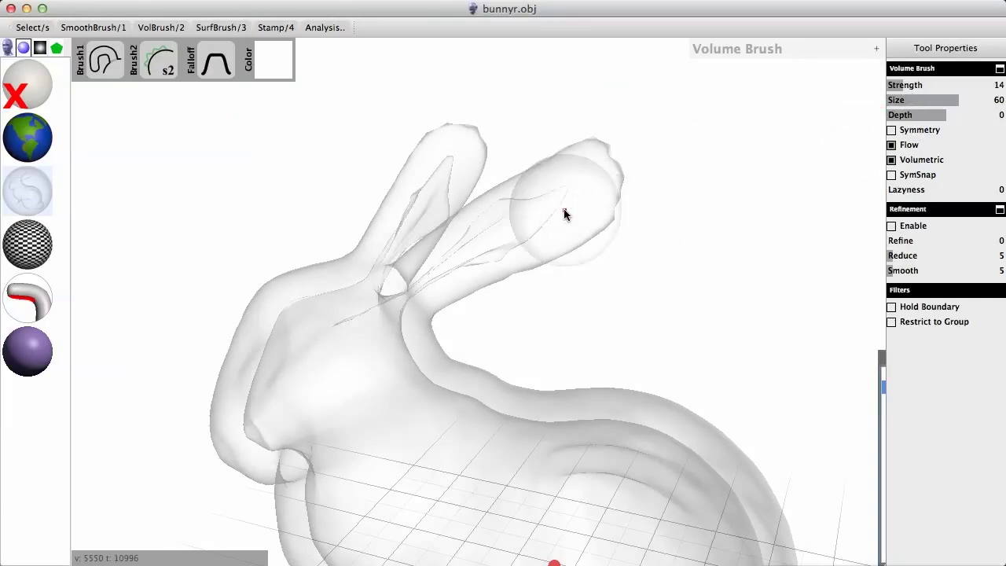
pyautogui.press(']')
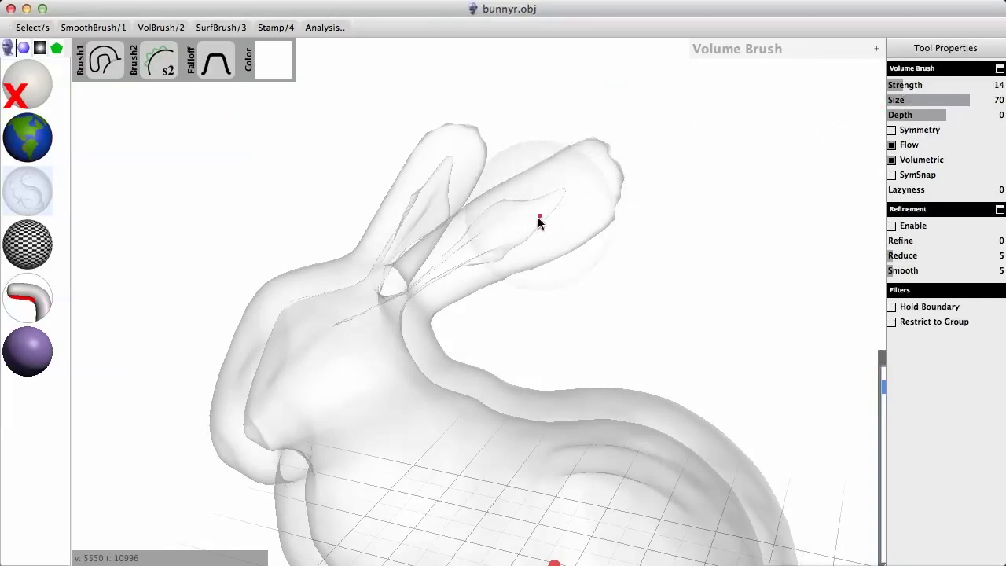
pyautogui.click(918, 85)
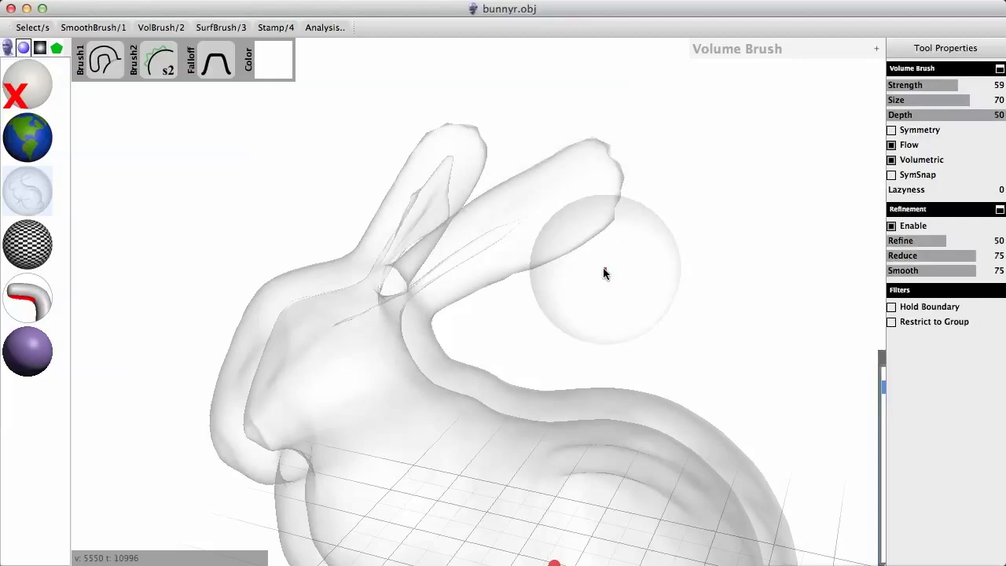
# Step: Show the list of scene objects and make bunnyr.obj the active object
pyautogui.moveTo(602, 267)
pyautogui.mouseDown(button='right')
pyautogui.moveTo(503, 267)
pyautogui.moveTo(595, 380)
pyautogui.moveTo(530, 215)
pyautogui.mouseUp(button='right')
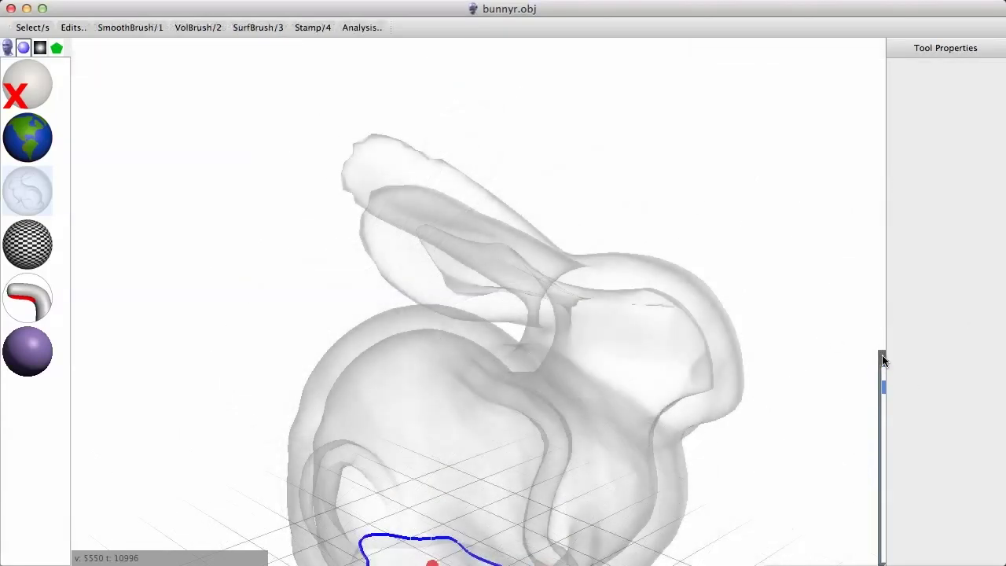
pyautogui.click(881, 360)
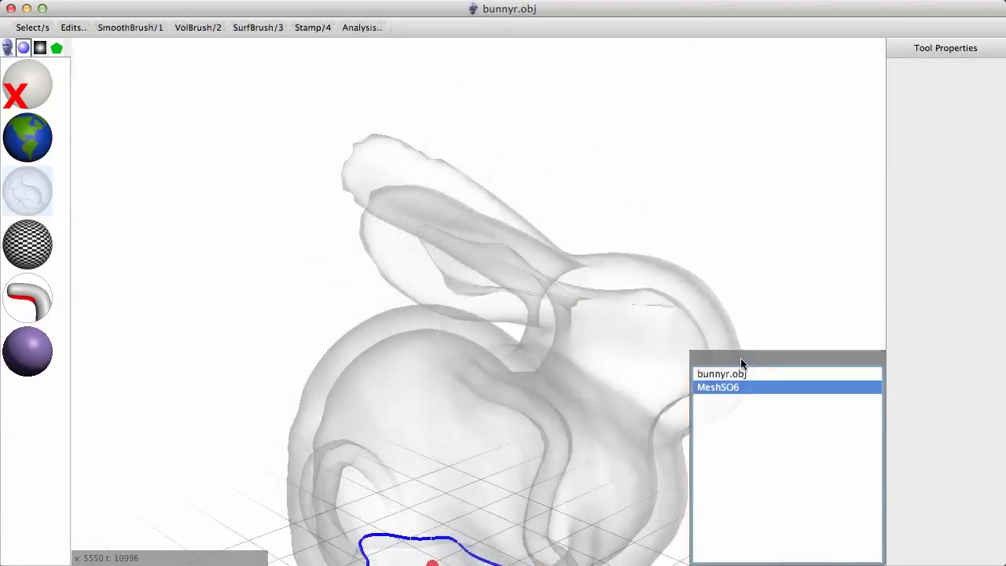
pyautogui.click(727, 376)
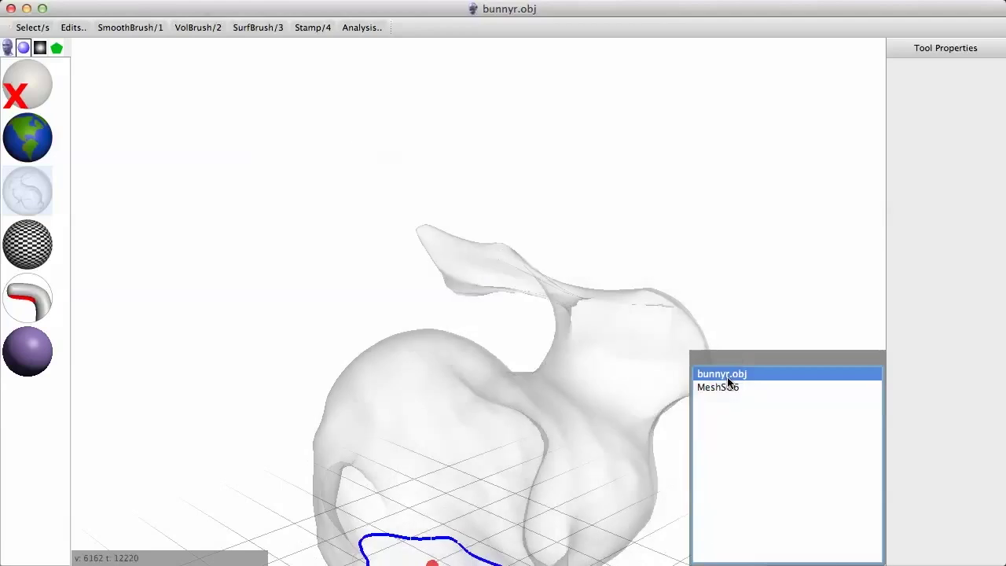
# Step: Replace the transparent shader with the default opaque one and make the inner shell MeshSO6 the active object
pyautogui.moveTo(29, 103); pyautogui.dragTo(638, 460)
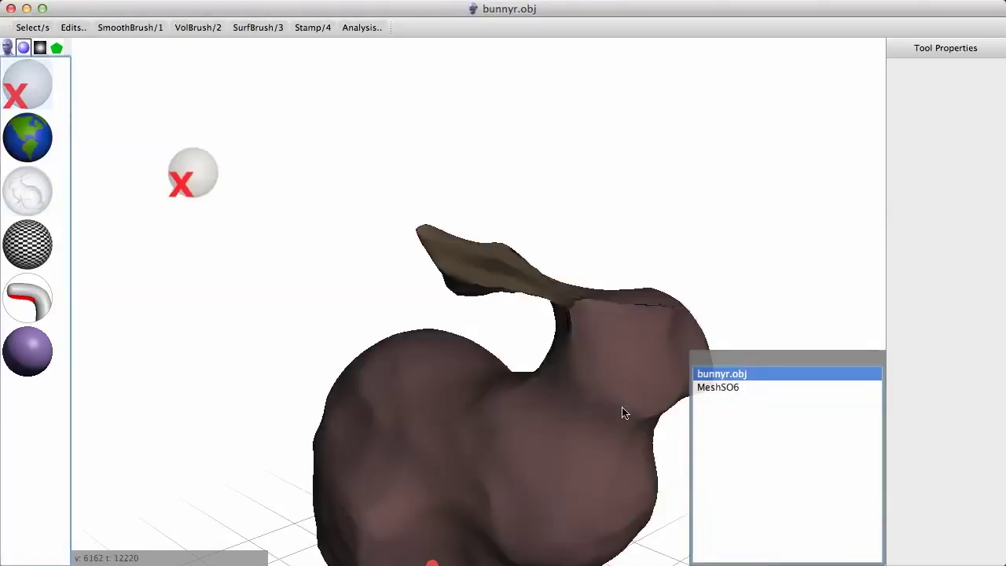
pyautogui.keyDown('alt'); pyautogui.moveTo(649, 275); pyautogui.dragTo(552, 252); pyautogui.keyUp('alt')
pyautogui.click(593, 326)
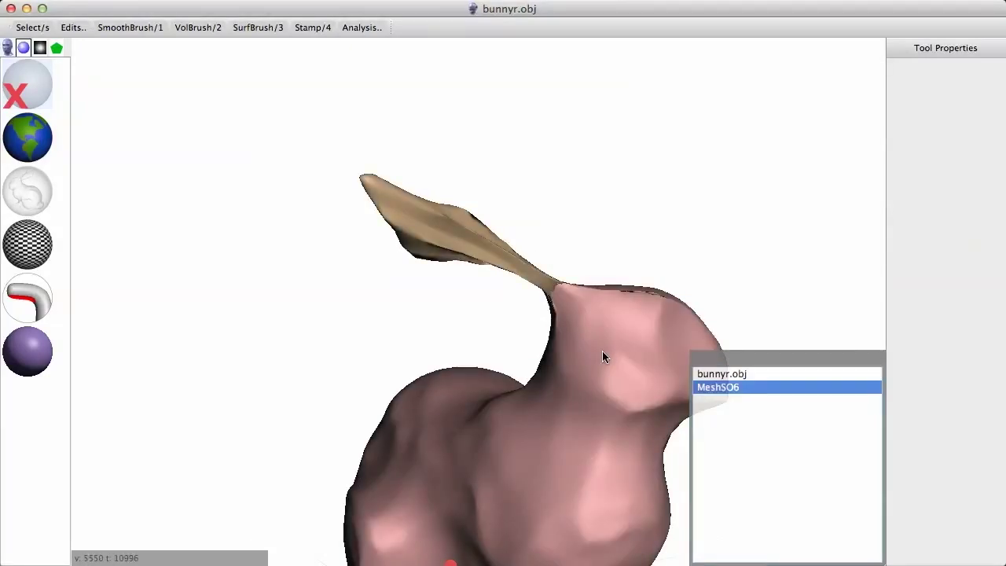
# Step: Select all faces of the inner shell's flattened ear, with back faces allowed in the selection
pyautogui.press('s')
pyautogui.moveTo(477, 237); pyautogui.dragTo(342, 271, button='right')
pyautogui.moveTo(341, 271)
pyautogui.mouseDown()
pyautogui.moveTo(318, 255)
pyautogui.moveTo(485, 333)
pyautogui.mouseUp()
pyautogui.moveTo(464, 348); pyautogui.dragTo(358, 422, button='right')
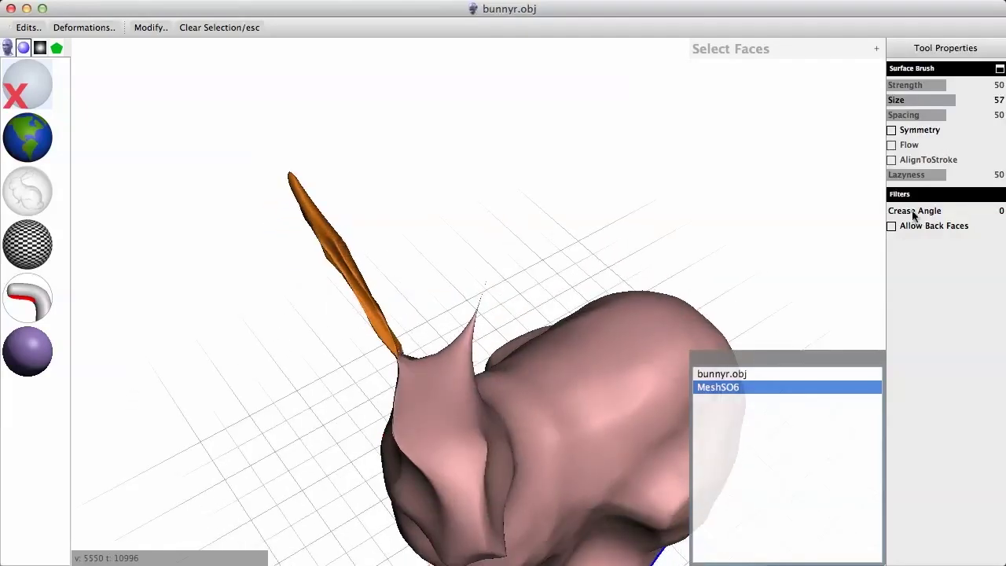
pyautogui.click(891, 226)
pyautogui.moveTo(825, 251); pyautogui.dragTo(545, 400, button='right')
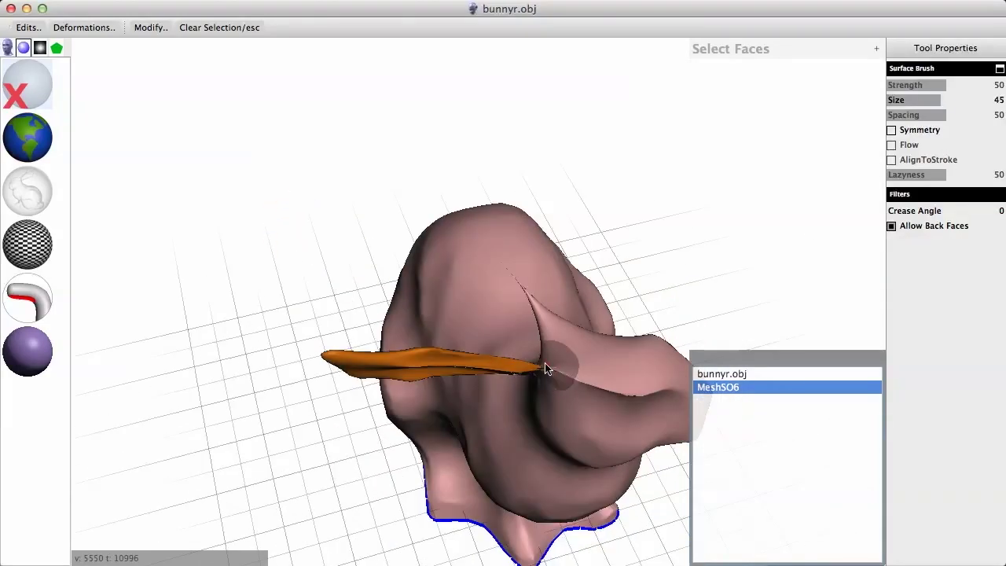
pyautogui.moveTo(545, 364)
pyautogui.mouseDown(button='right')
pyautogui.moveTo(559, 283)
pyautogui.moveTo(656, 308)
pyautogui.mouseUp(button='right')
pyautogui.moveTo(543, 273); pyautogui.dragTo(394, 248, button='right')
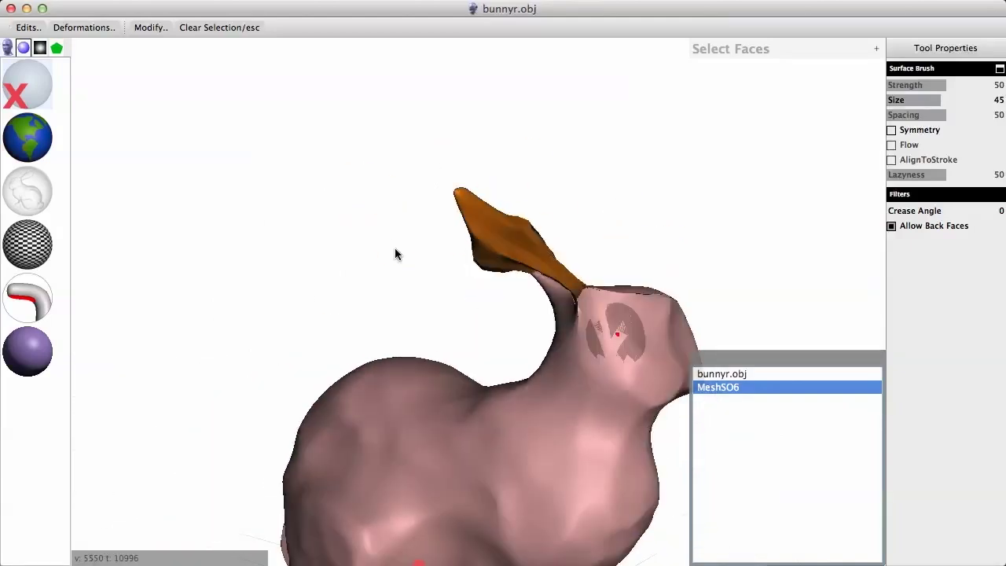
# Step: Replace the selected ear of the inner shell with a smooth SmoothMVC patch and accept it
pyautogui.press('f')
pyautogui.moveTo(642, 361); pyautogui.dragTo(439, 318, button='right')
pyautogui.press('a')
pyautogui.press('f')
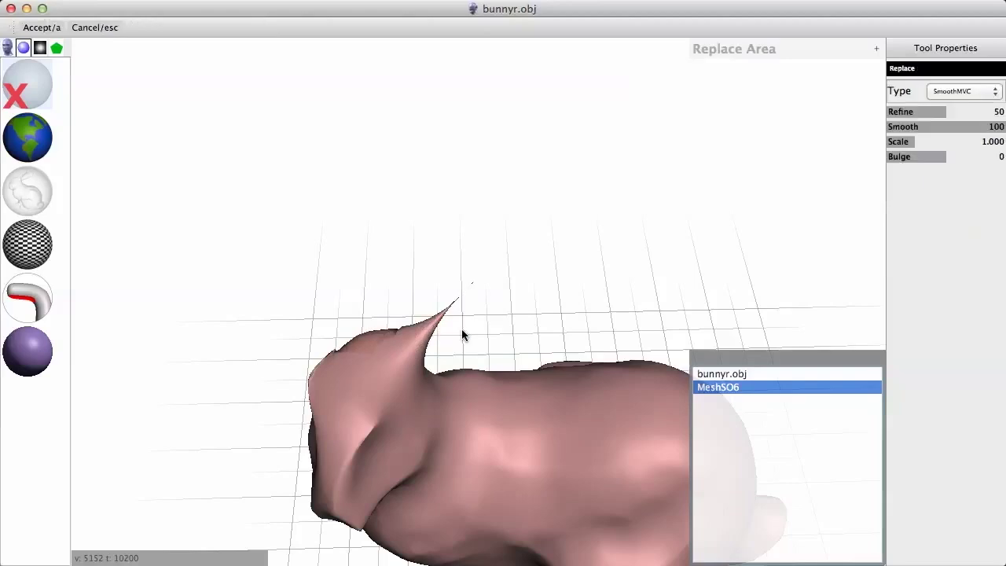
pyautogui.press('Return')
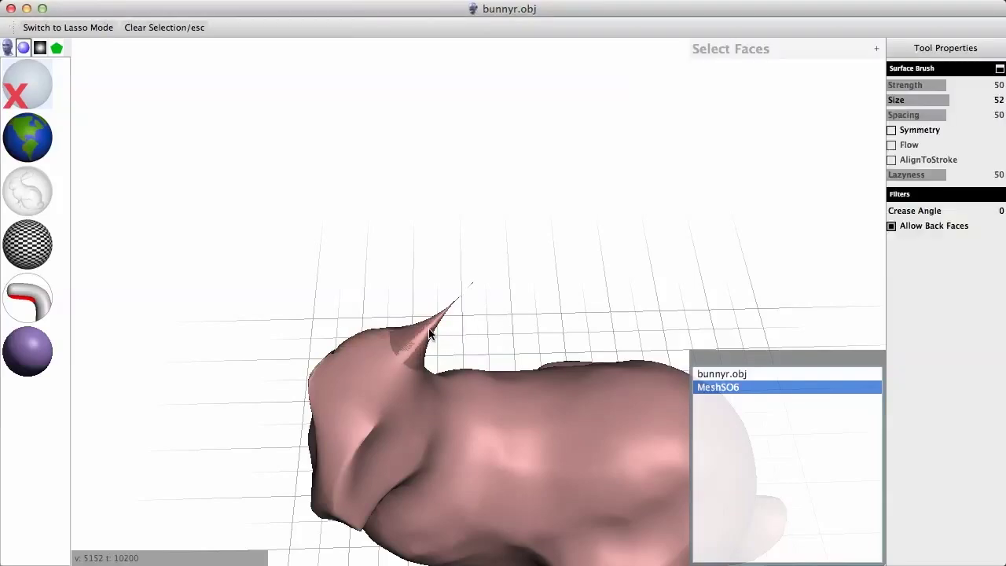
# Step: Lasso the remaining ear spike on the inner shell and replace it with a smooth SmoothMVC patch
pyautogui.click(428, 336)
pyautogui.press('f')
pyautogui.press('a')
pyautogui.moveTo(553, 324); pyautogui.dragTo(385, 246, button='right')
pyautogui.press('s')
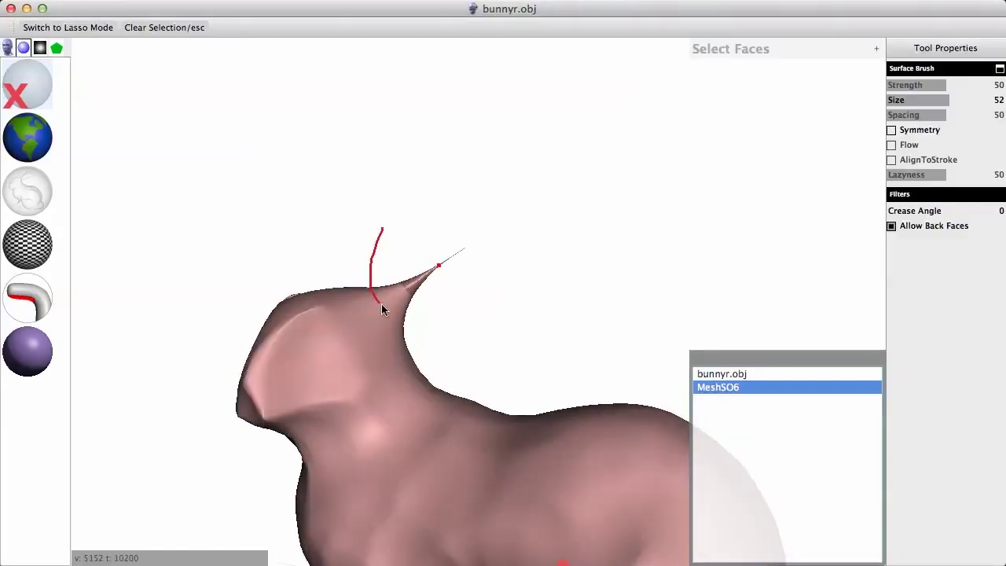
pyautogui.moveTo(381, 308); pyautogui.dragTo(385, 310)
pyautogui.press('f')
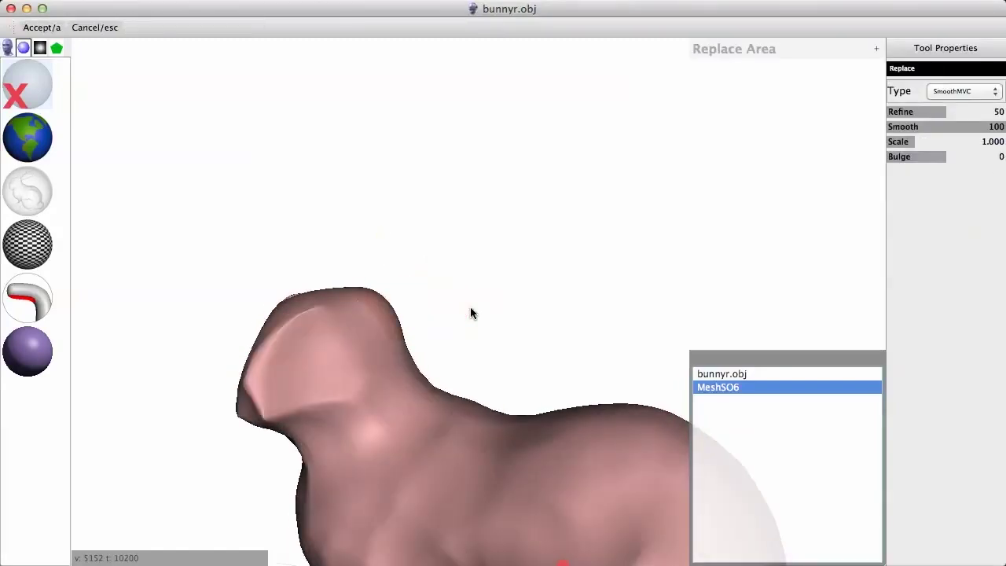
pyautogui.press('a')
pyautogui.press('Escape')
# Step: Compare the inner shell with the outer bunny, switching the active object between MeshSO6 and bunnyr.obj
pyautogui.moveTo(473, 307); pyautogui.dragTo(232, 26, button='right')
pyautogui.click(198, 25)
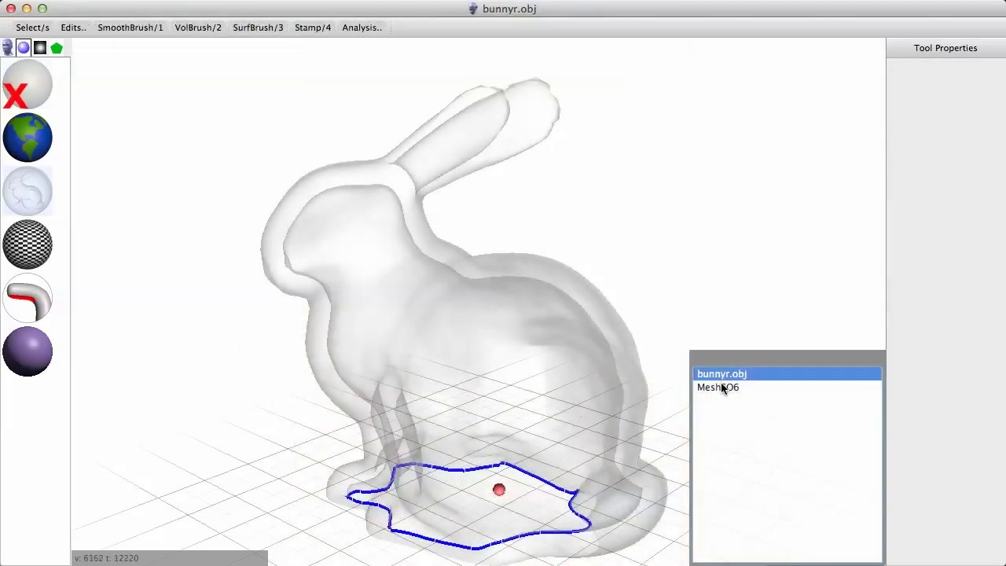
pyautogui.click(721, 386)
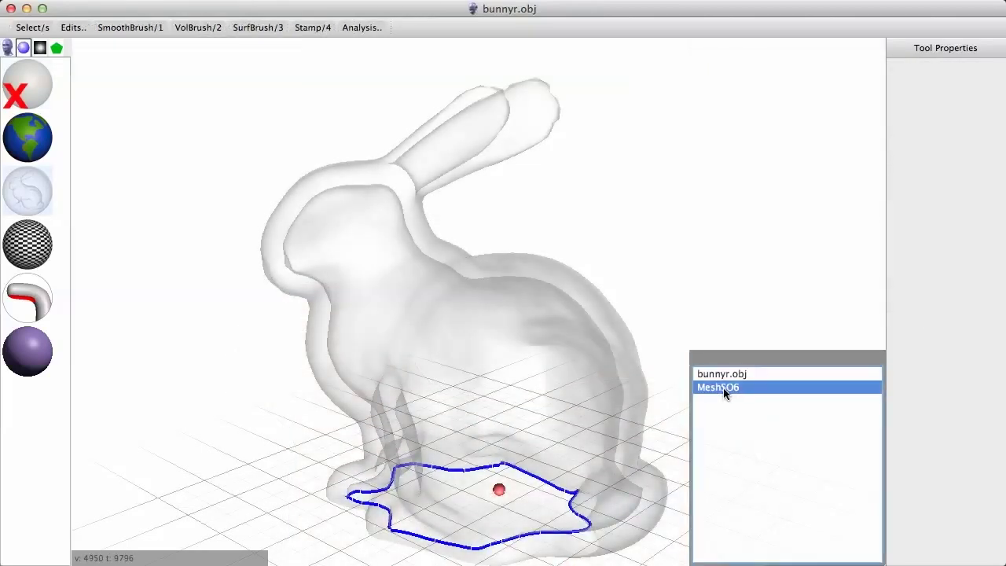
pyautogui.click(724, 374)
# Step: Restore the opaque shader and smooth the inner shell's haunches with the Volume Brush, reducing the brush size to 45
pyautogui.moveTo(28, 85)
pyautogui.mouseDown()
pyautogui.moveTo(362, 252)
pyautogui.moveTo(321, 244)
pyautogui.moveTo(442, 366)
pyautogui.moveTo(419, 410)
pyautogui.moveTo(515, 407)
pyautogui.mouseUp()
pyautogui.click(200, 28)
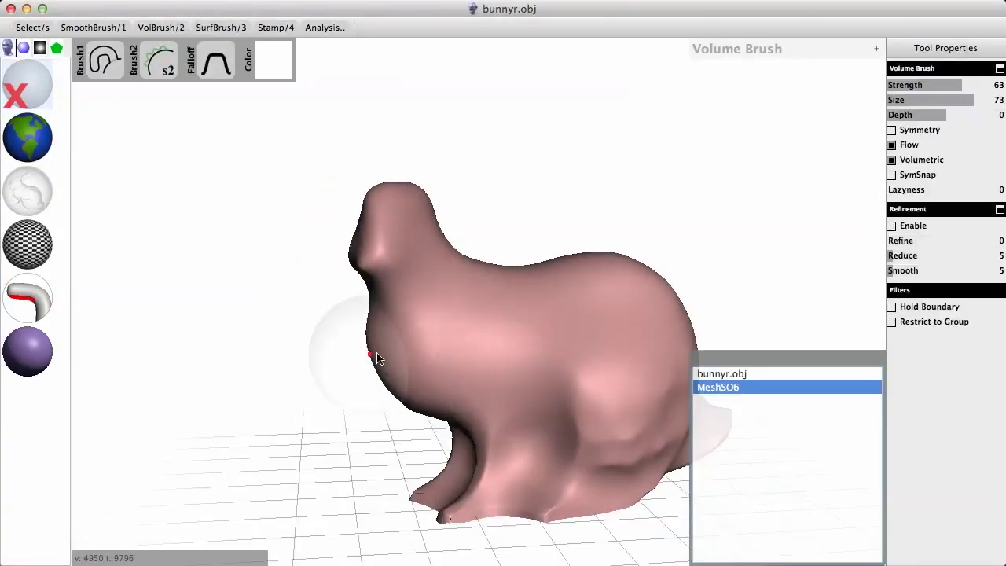
pyautogui.keyDown('alt'); pyautogui.moveTo(376, 358); pyautogui.dragTo(637, 346); pyautogui.keyUp('alt')
pyautogui.keyDown('alt'); pyautogui.moveTo(568, 217); pyautogui.dragTo(602, 181); pyautogui.keyUp('alt')
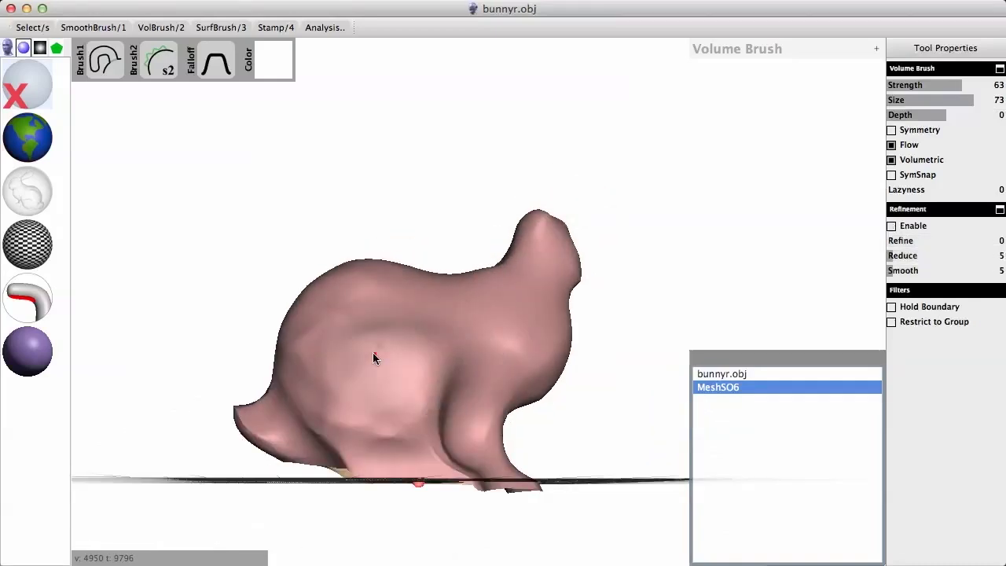
pyautogui.moveTo(275, 302)
pyautogui.keyDown('alt'); pyautogui.mouseDown()
pyautogui.moveTo(332, 330)
pyautogui.moveTo(463, 341)
pyautogui.mouseUp(); pyautogui.keyUp('alt')
pyautogui.keyDown('alt'); pyautogui.moveTo(364, 370); pyautogui.dragTo(425, 377); pyautogui.keyUp('alt')
pyautogui.scroll(-7, 466, 438)
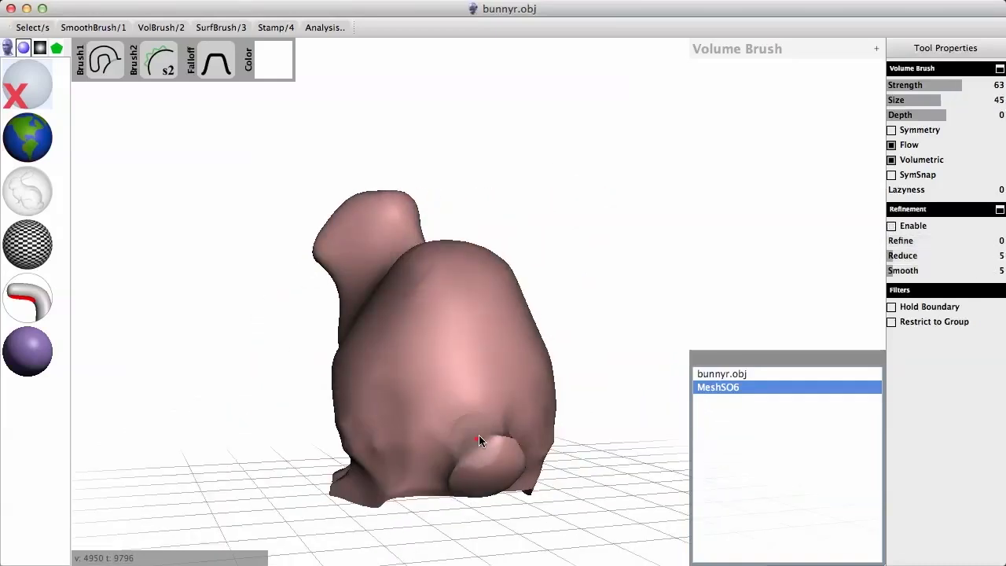
# Step: Smooth the inner shell around the tail at brush size 45 and its haunch at size 52
pyautogui.moveTo(479, 439); pyautogui.dragTo(567, 429, button='right')
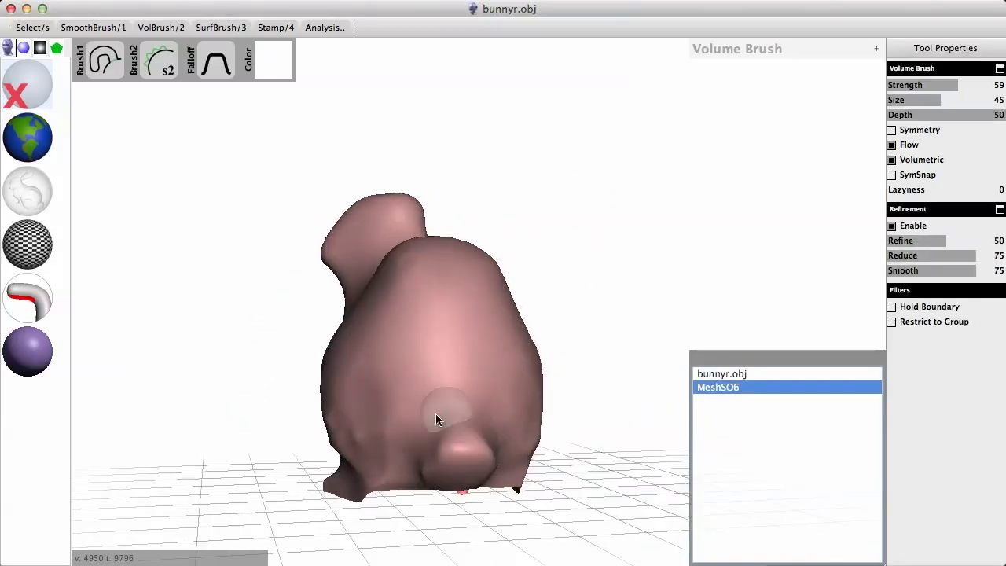
pyautogui.keyDown('alt'); pyautogui.moveTo(435, 414); pyautogui.dragTo(565, 420); pyautogui.keyUp('alt')
pyautogui.moveTo(438, 444)
pyautogui.keyDown('alt'); pyautogui.mouseDown()
pyautogui.moveTo(480, 372)
pyautogui.moveTo(605, 433)
pyautogui.moveTo(570, 404)
pyautogui.mouseUp(); pyautogui.keyUp('alt')
pyautogui.press(']')
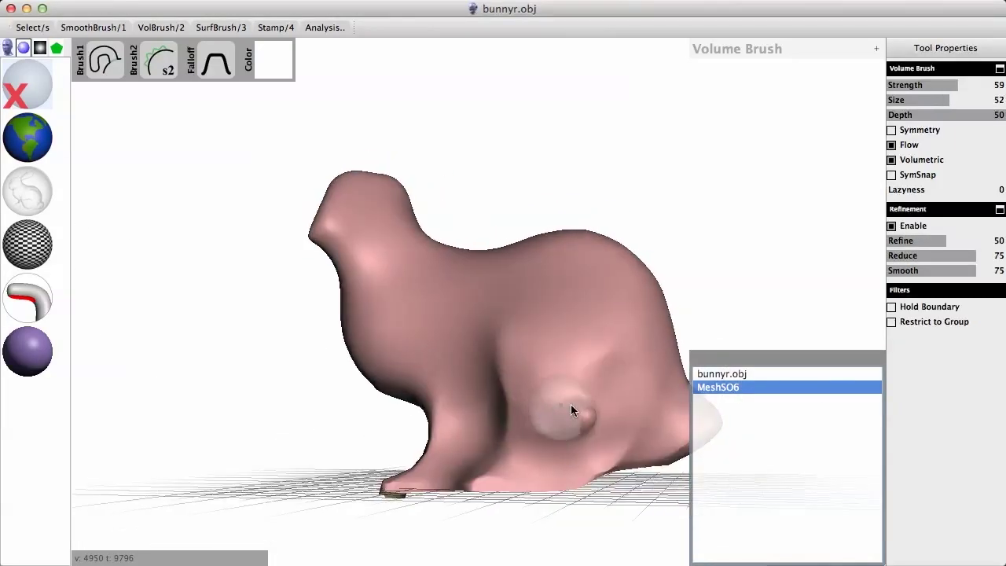
pyautogui.moveTo(486, 394)
pyautogui.keyDown('alt'); pyautogui.mouseDown()
pyautogui.moveTo(595, 414)
pyautogui.moveTo(440, 387)
pyautogui.mouseUp(); pyautogui.keyUp('alt')
pyautogui.press('Escape')
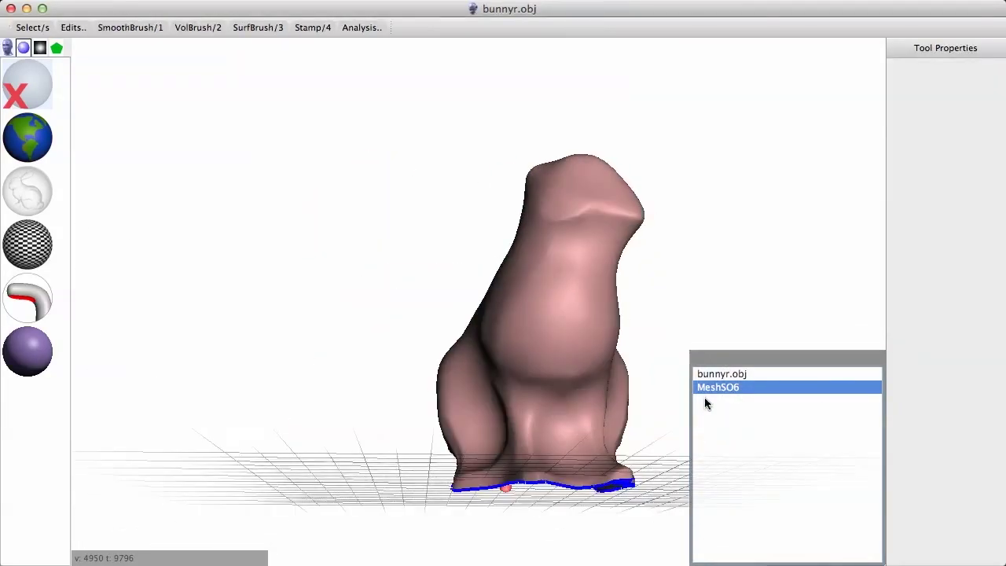
# Step: Select both bunnyr.obj and MeshSO6 and combine them into a single mesh
pyautogui.click(727, 376)
pyautogui.keyDown('shift'); pyautogui.click(728, 385); pyautogui.keyUp('shift')
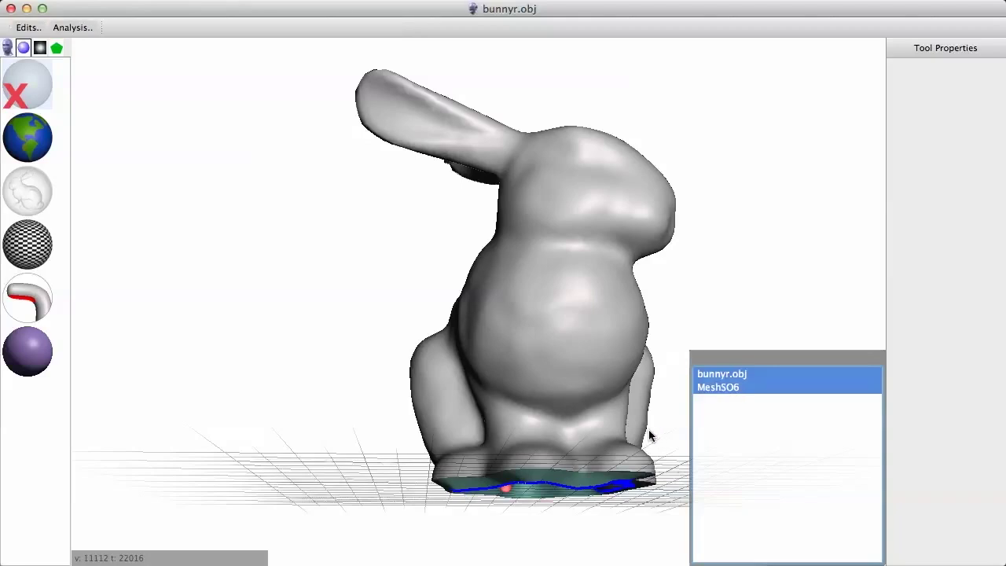
pyautogui.moveTo(649, 435); pyautogui.dragTo(533, 175, button='right')
pyautogui.click(468, 301)
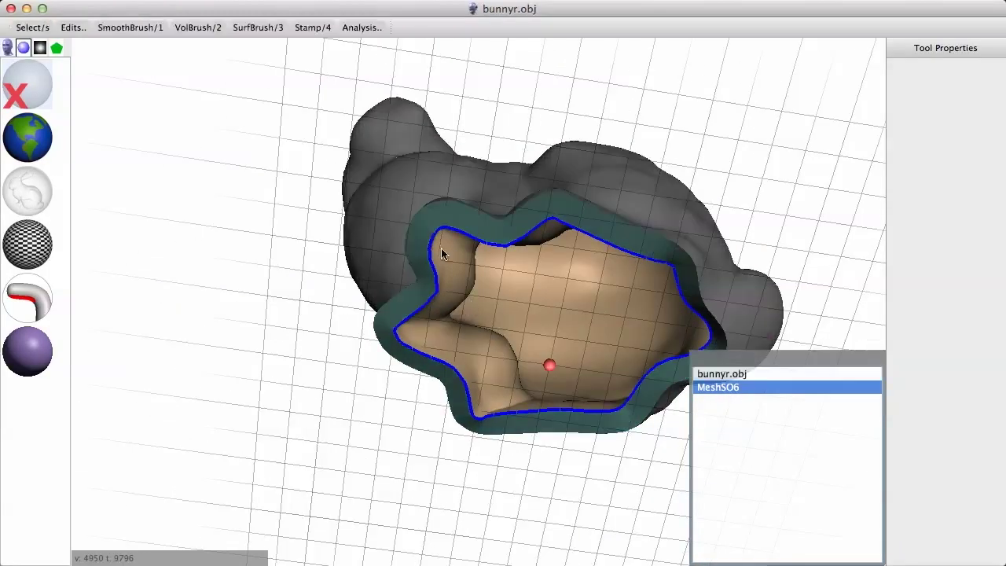
pyautogui.click(411, 206)
pyautogui.click(505, 318)
pyautogui.keyDown('shift'); pyautogui.click(401, 193); pyautogui.keyUp('shift')
pyautogui.click(28, 28)
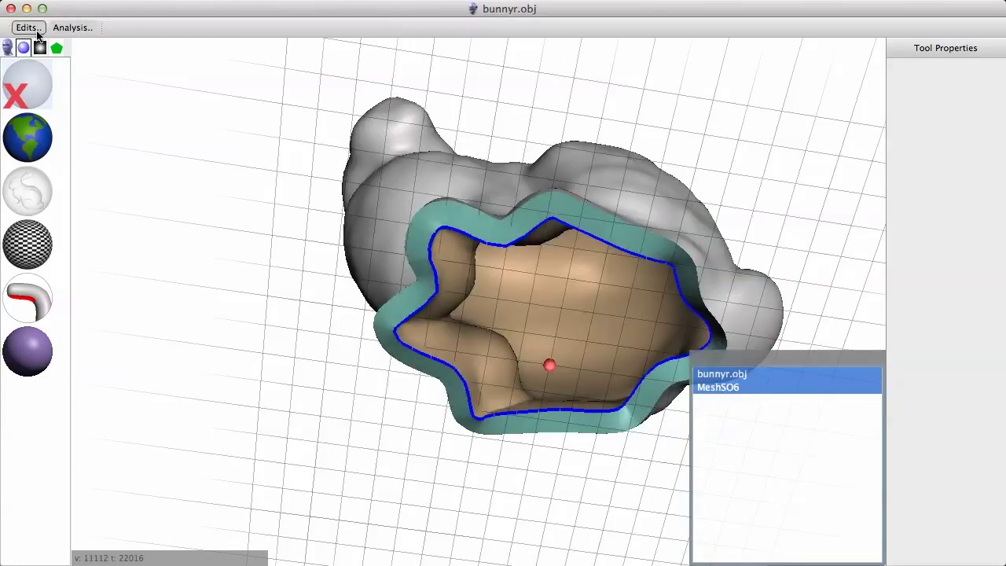
pyautogui.click(59, 85)
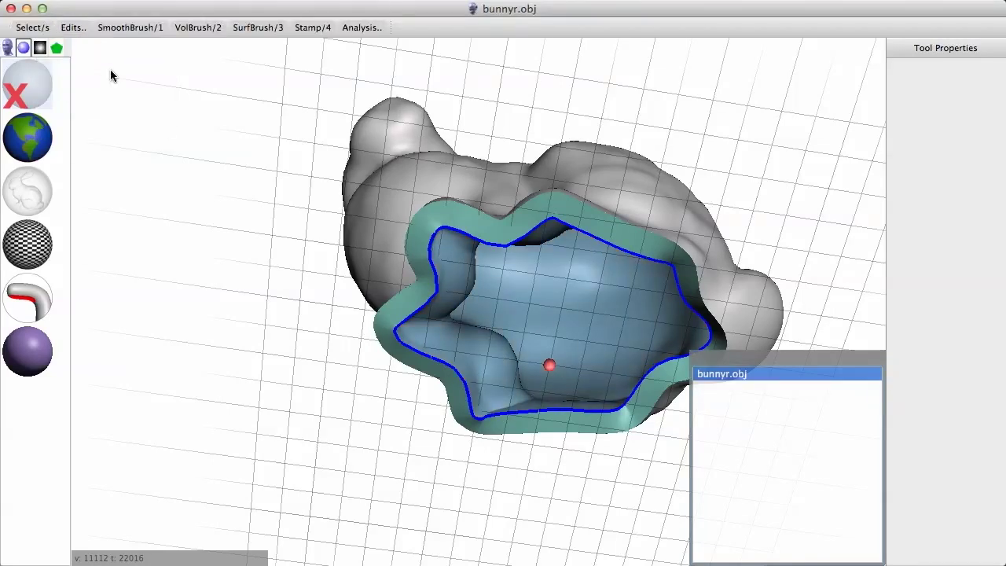
# Step: Close the cracks between the combined shells and check the mesh for defects with the Inspector
pyautogui.click(69, 29)
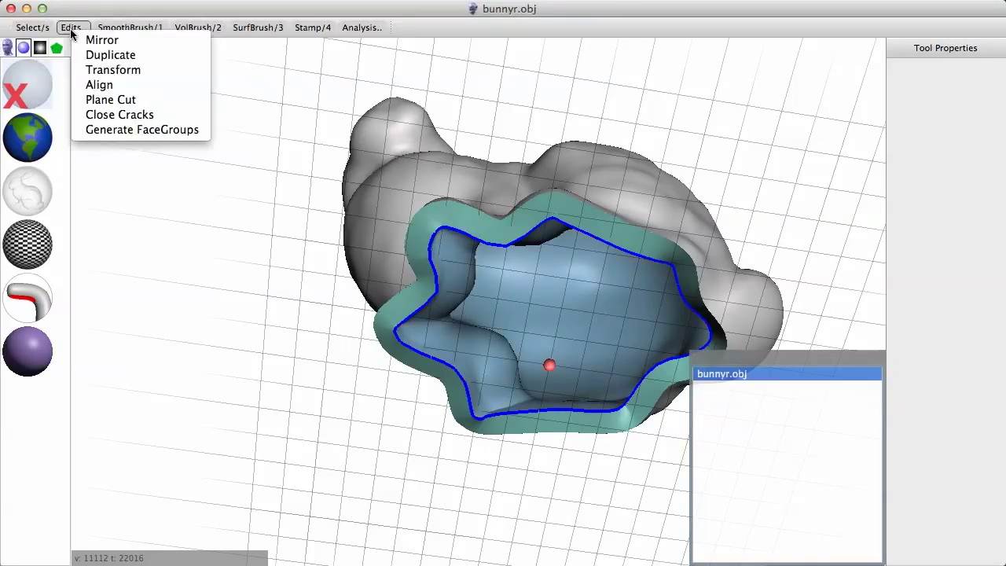
pyautogui.click(104, 115)
pyautogui.moveTo(526, 303); pyautogui.dragTo(460, 417, button='right')
pyautogui.click(363, 28)
pyautogui.click(406, 36)
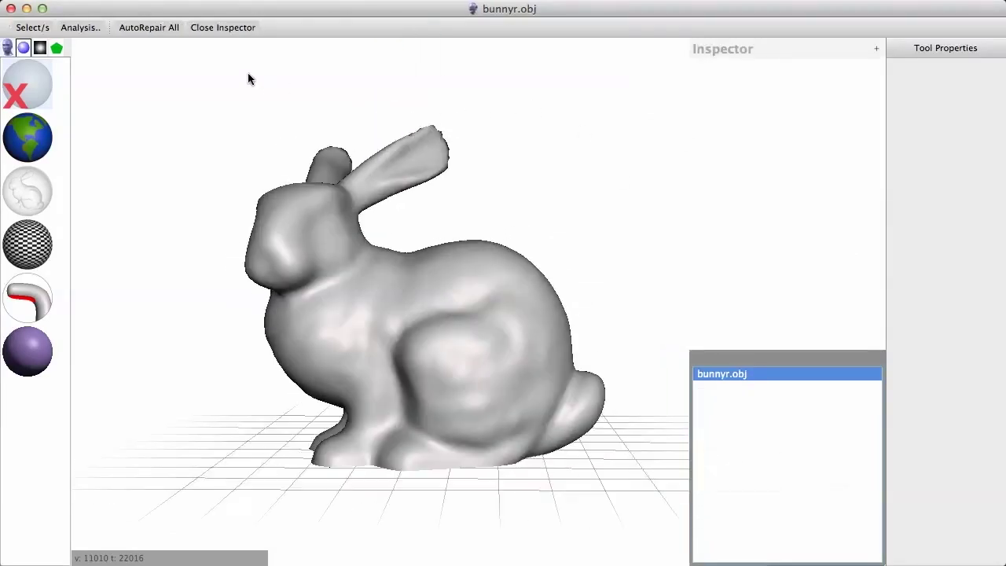
pyautogui.click(230, 27)
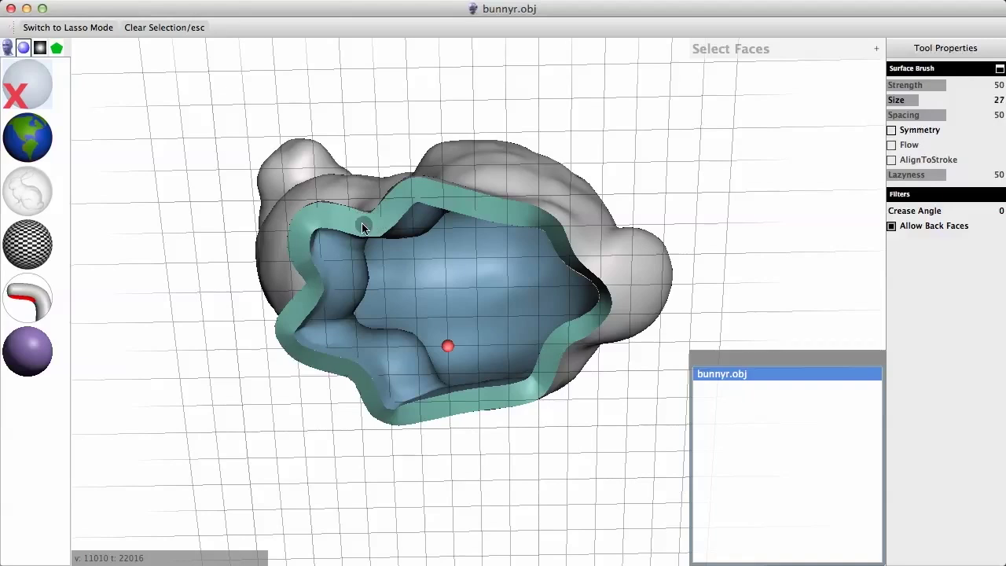
# Step: Extrude the bottom rim faces by 0.070 cm along the Y Axis, changing the end type for a flat base
pyautogui.click(352, 218)
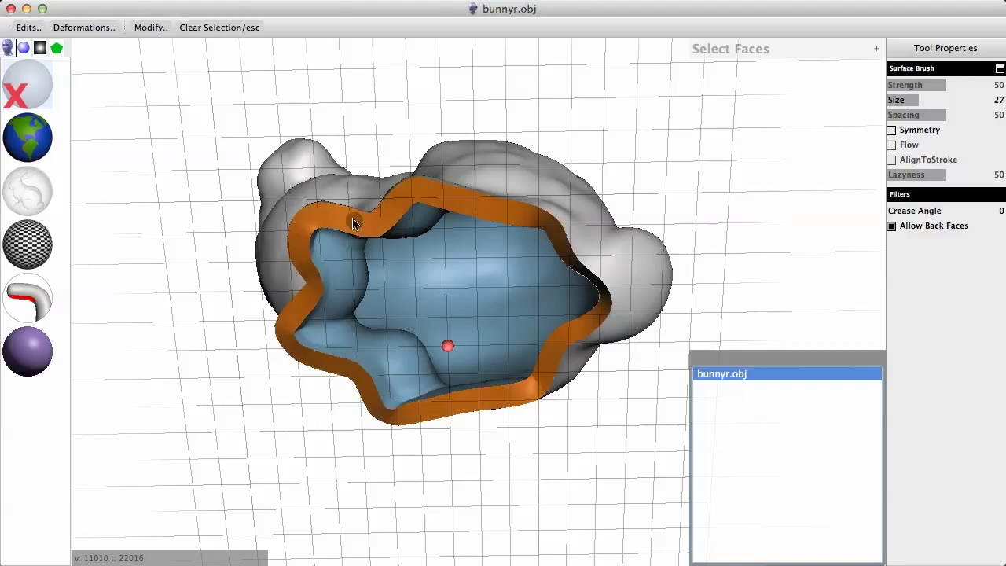
pyautogui.click(36, 27)
pyautogui.click(72, 100)
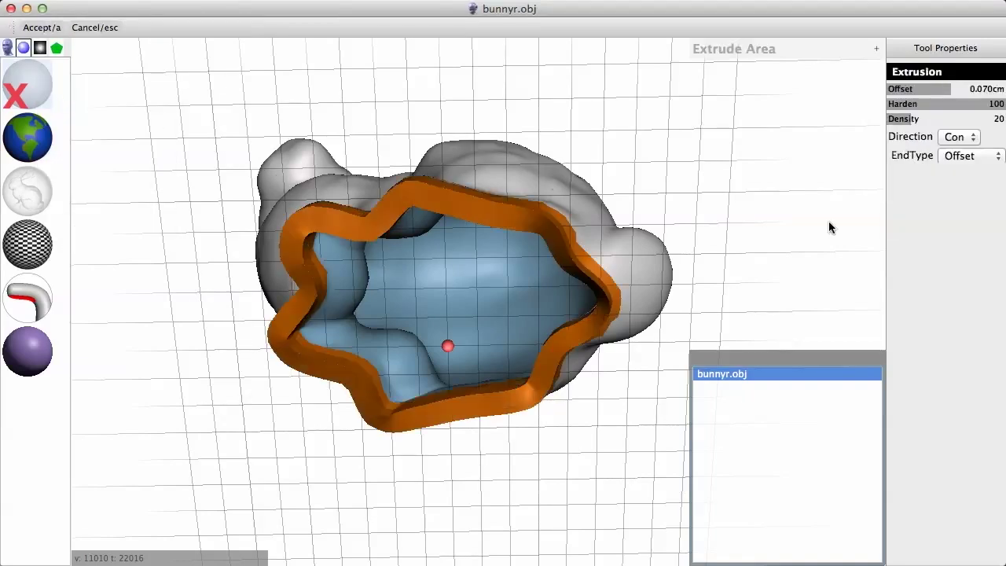
pyautogui.moveTo(707, 141); pyautogui.dragTo(674, 260, button='right')
pyautogui.click(969, 137)
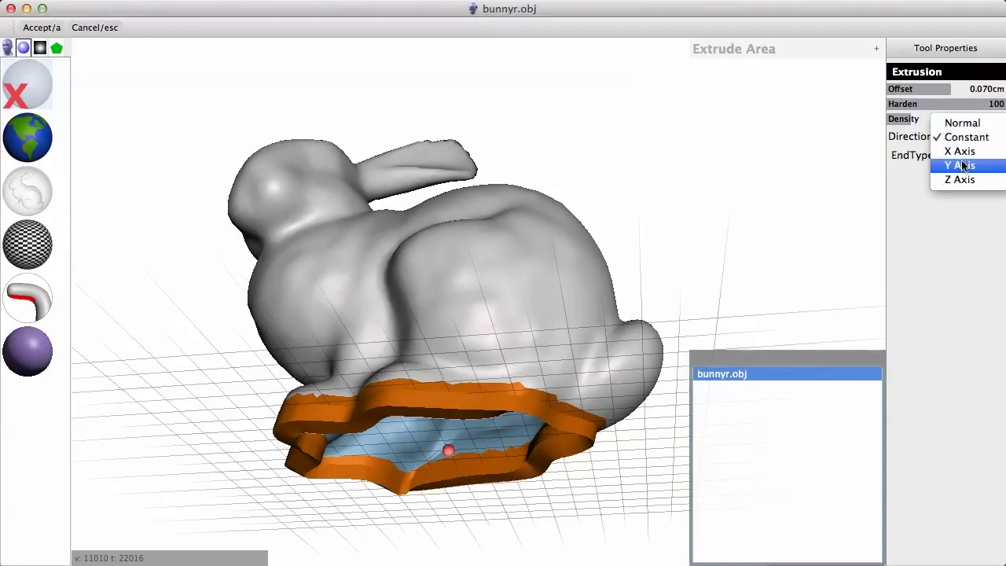
pyautogui.click(962, 168)
pyautogui.moveTo(747, 205); pyautogui.dragTo(593, 379, button='right')
pyautogui.click(943, 154)
pyautogui.click(952, 170)
pyautogui.press('a')
pyautogui.press('Escape')
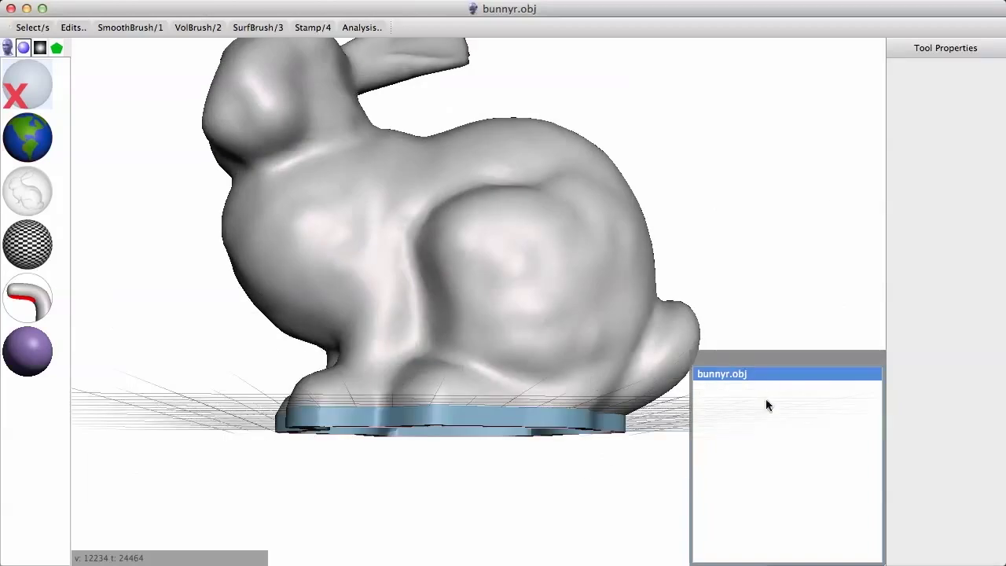
# Step: Trim the extruded base with a horizontal Plane Cut at the bottom of the feet, using the DelRefine fill
pyautogui.moveTo(755, 367); pyautogui.dragTo(704, 374, button='right')
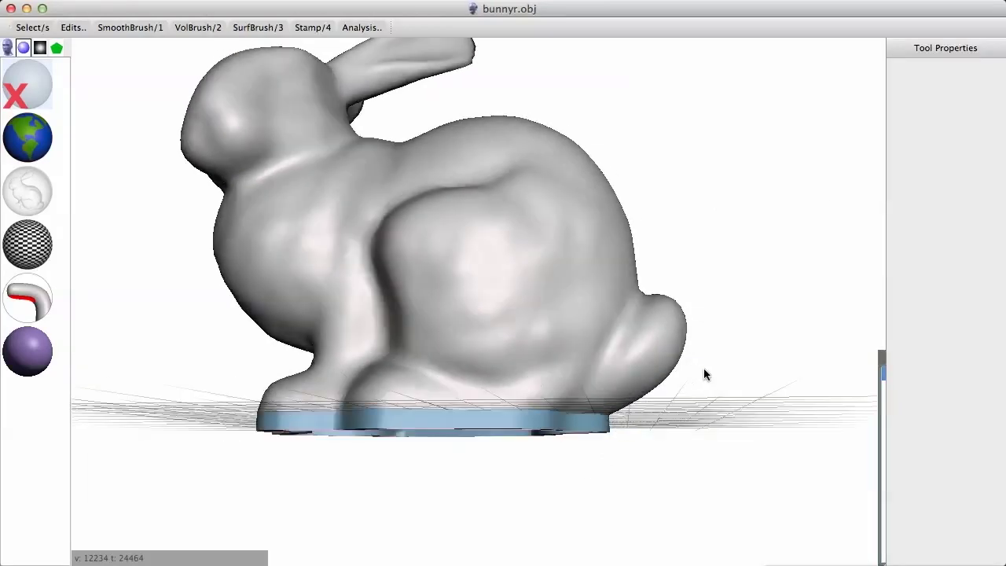
pyautogui.click(72, 27)
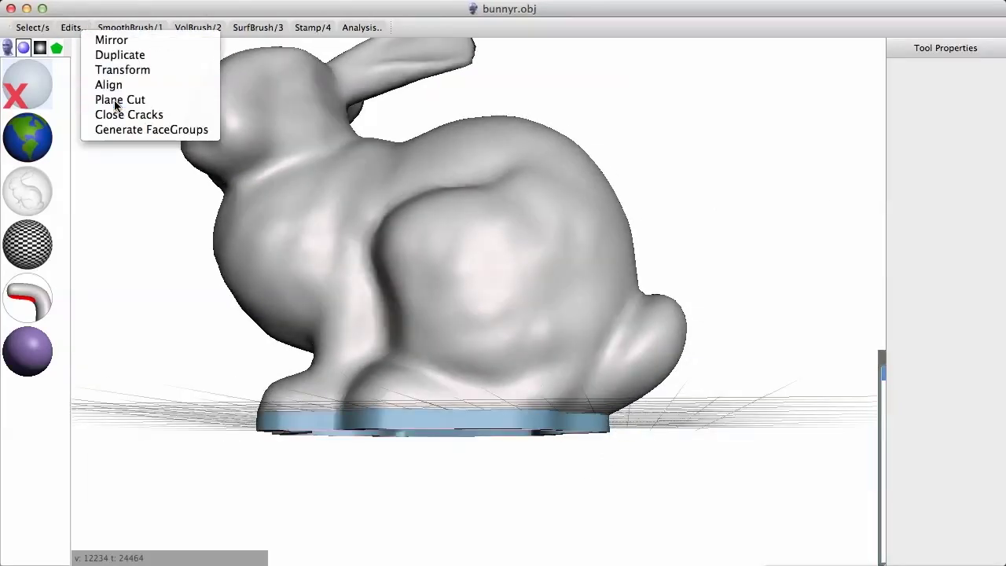
pyautogui.click(117, 104)
pyautogui.moveTo(521, 217); pyautogui.dragTo(539, 239)
pyautogui.moveTo(443, 197); pyautogui.dragTo(443, 311)
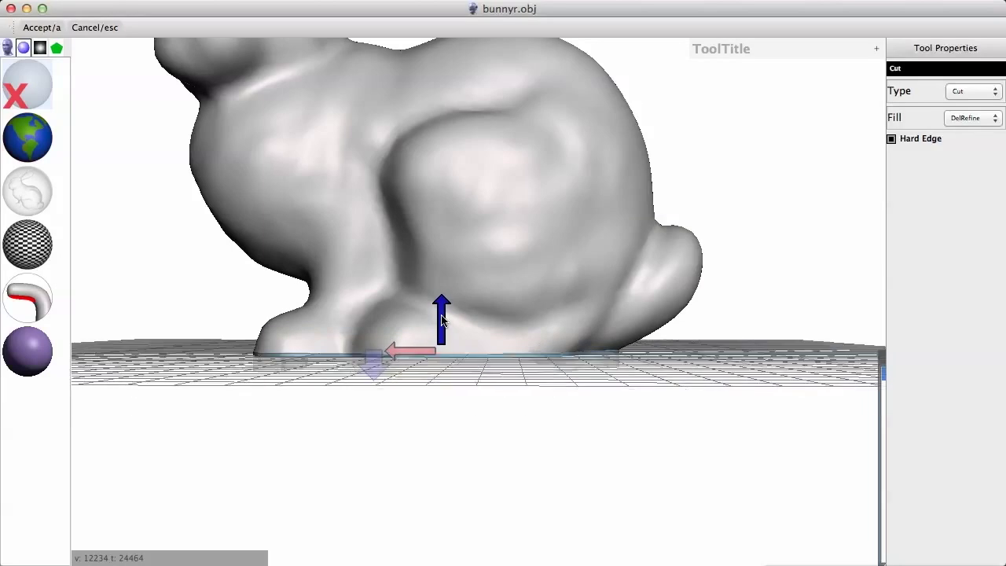
pyautogui.press('a')
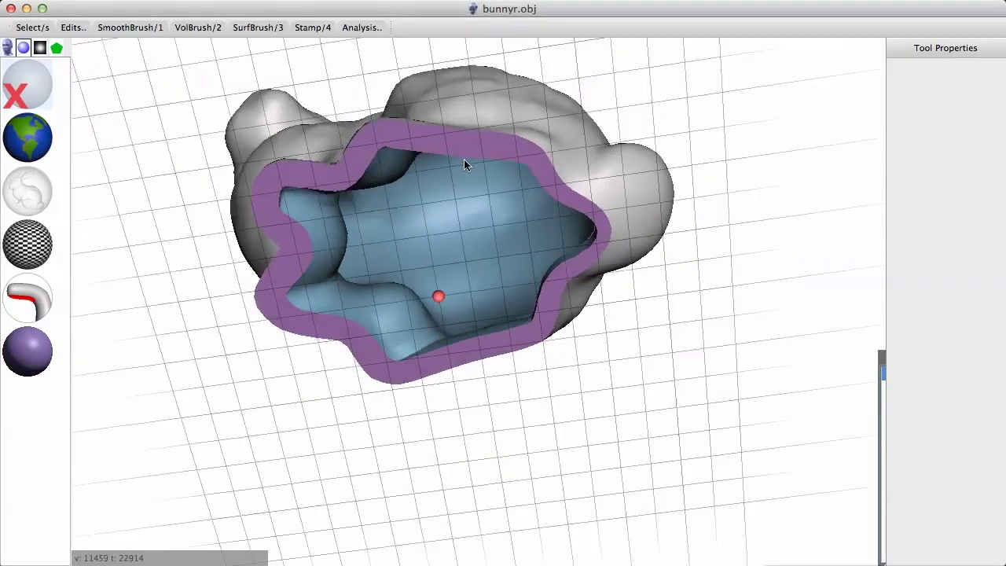